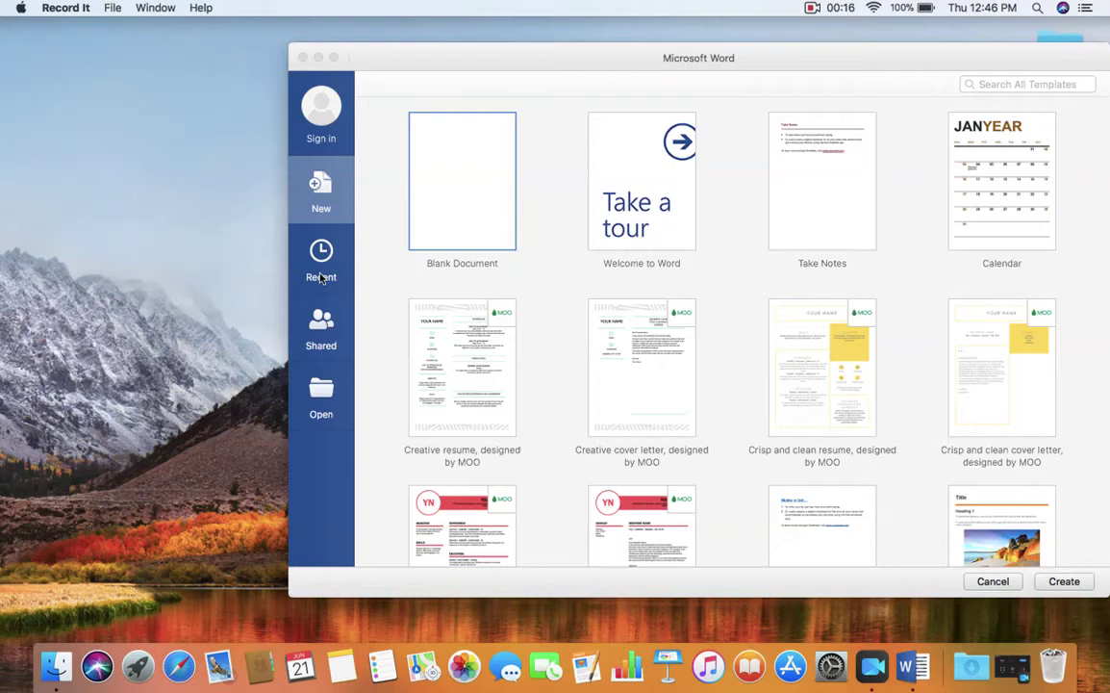
Open anemones.docx from the Programs folder on the Desktop and show the document full screen
{"action": "left_click", "coordinate": [325, 400]}
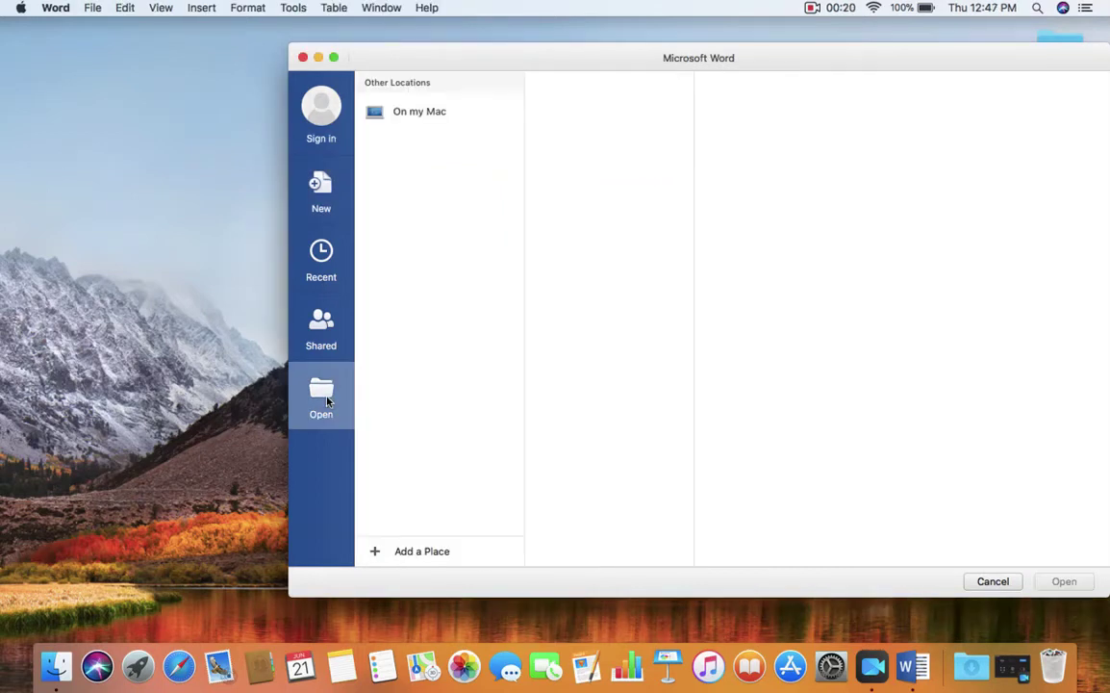
{"action": "left_click", "coordinate": [401, 115]}
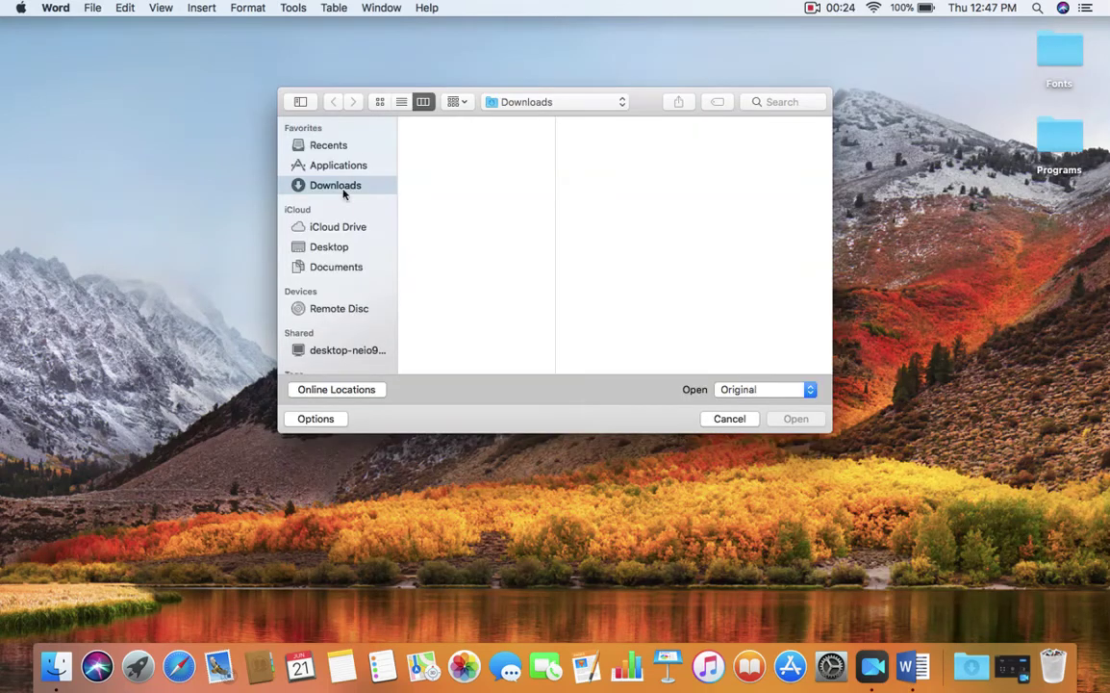
{"action": "left_click", "coordinate": [339, 249]}
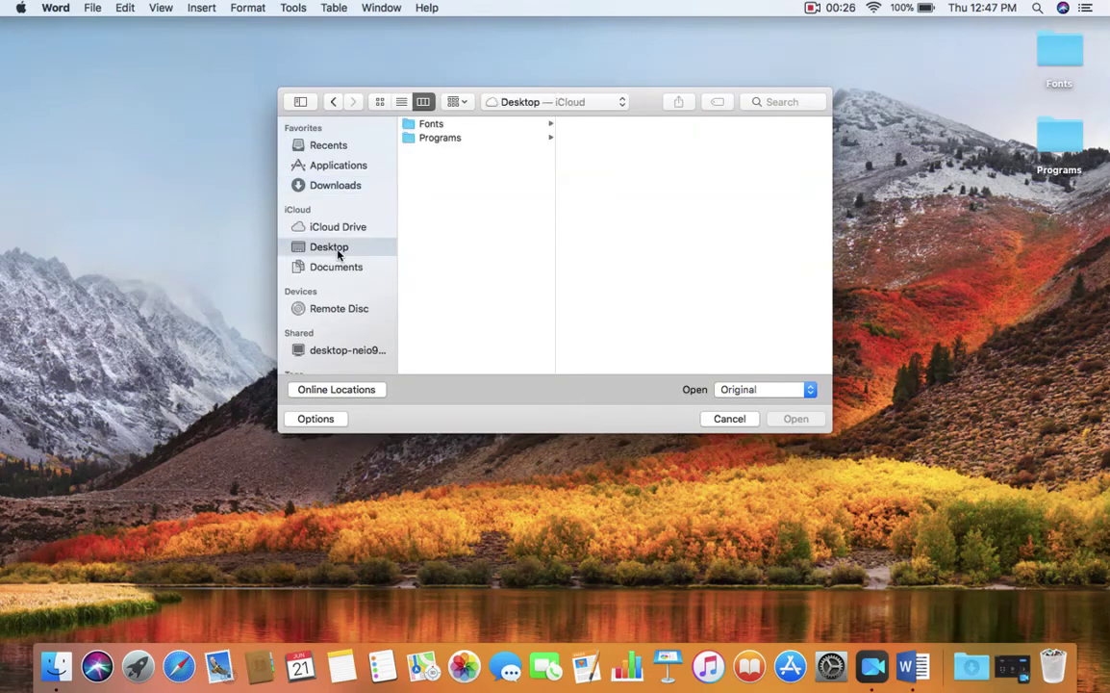
{"action": "left_click", "coordinate": [441, 139]}
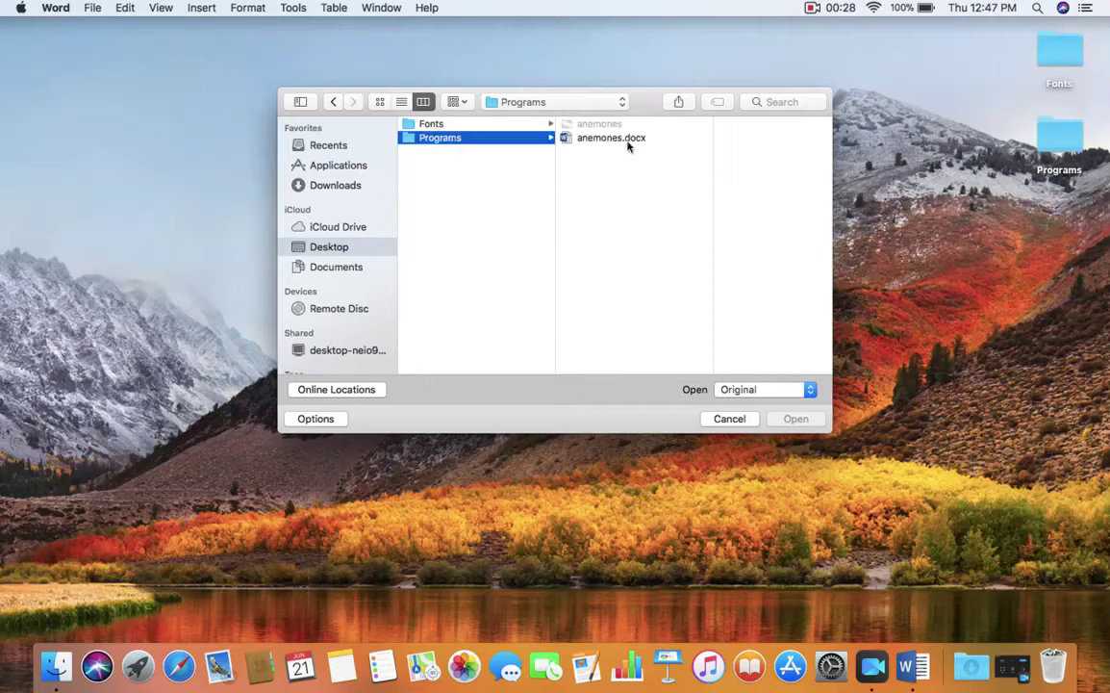
{"action": "left_click", "coordinate": [590, 141]}
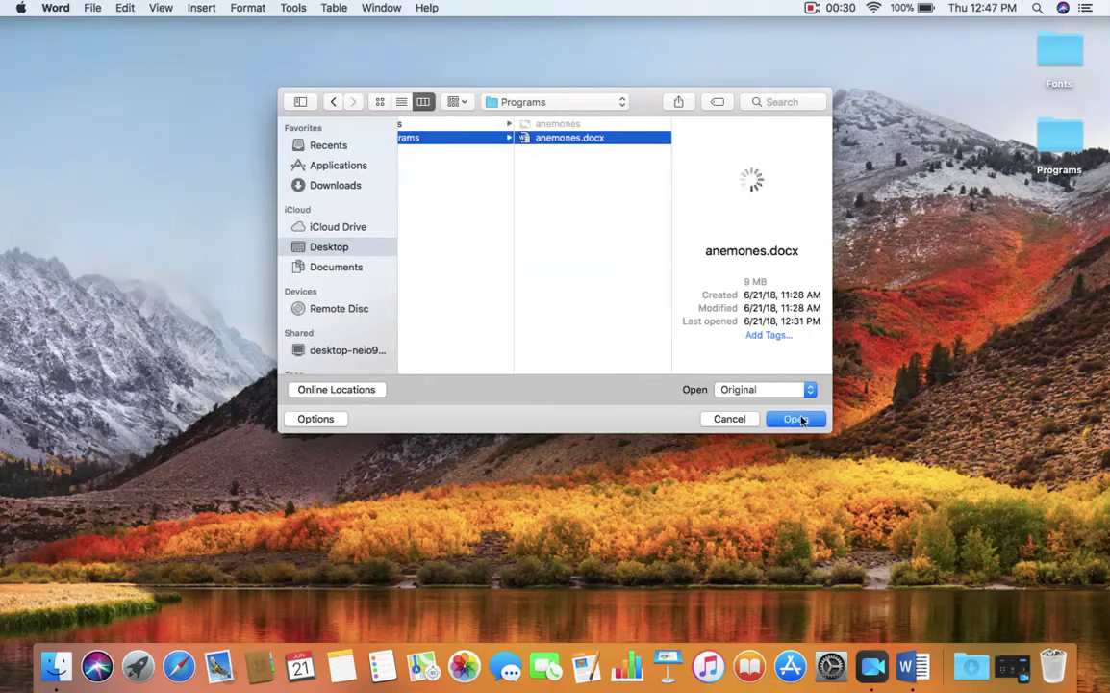
{"action": "left_click", "coordinate": [796, 419]}
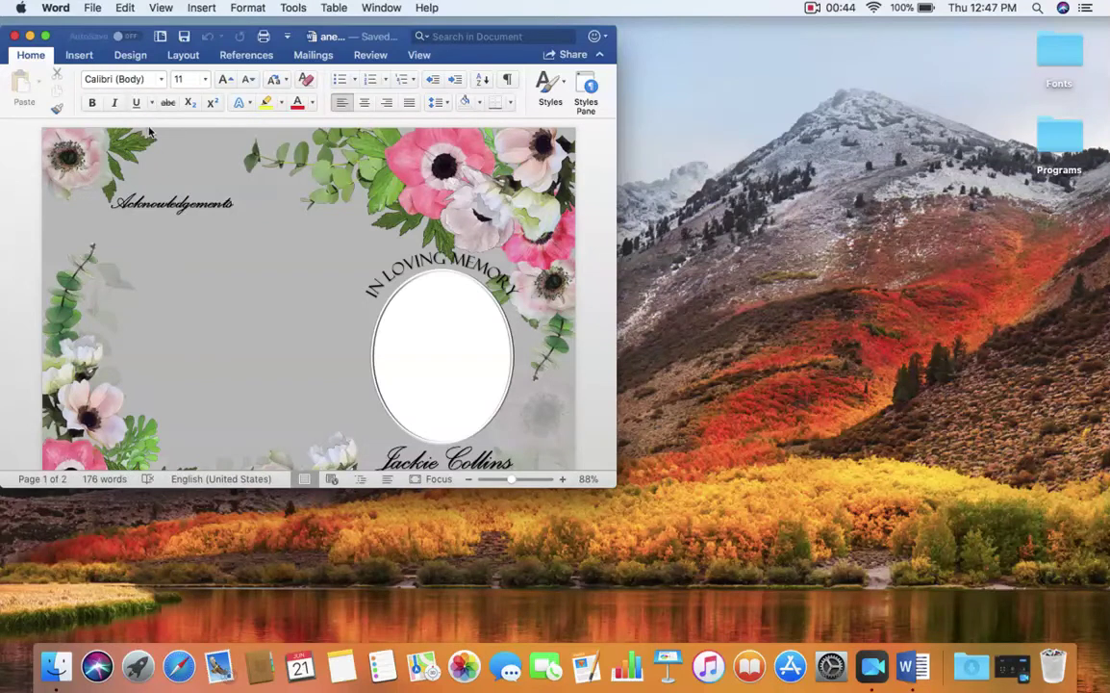
{"action": "left_click", "coordinate": [45, 35]}
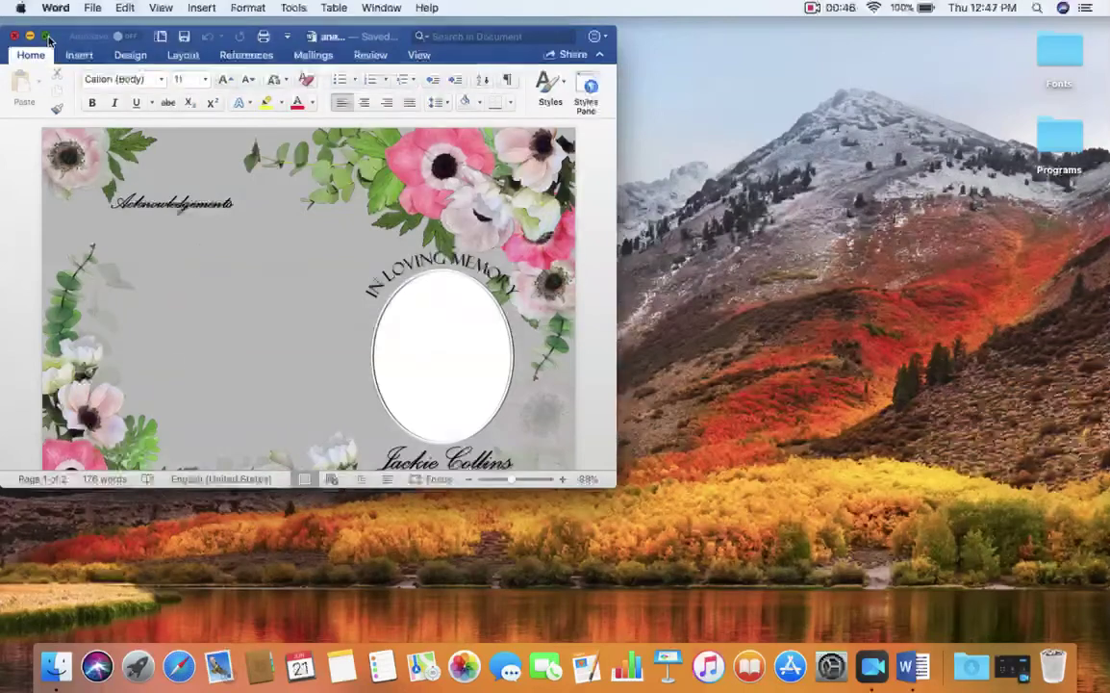
Set the Acknowledgements heading to Allura at 28 pt and shift its text box slightly up and to the right
{"action": "left_click", "coordinate": [177, 256]}
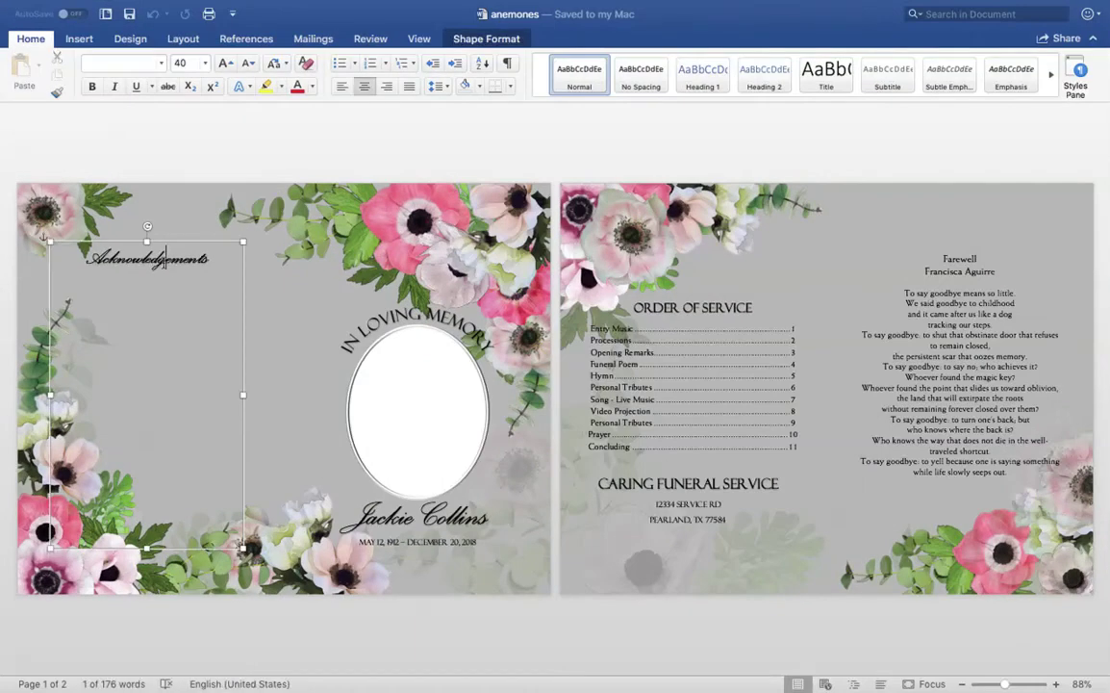
{"action": "double_click", "coordinate": [163, 260]}
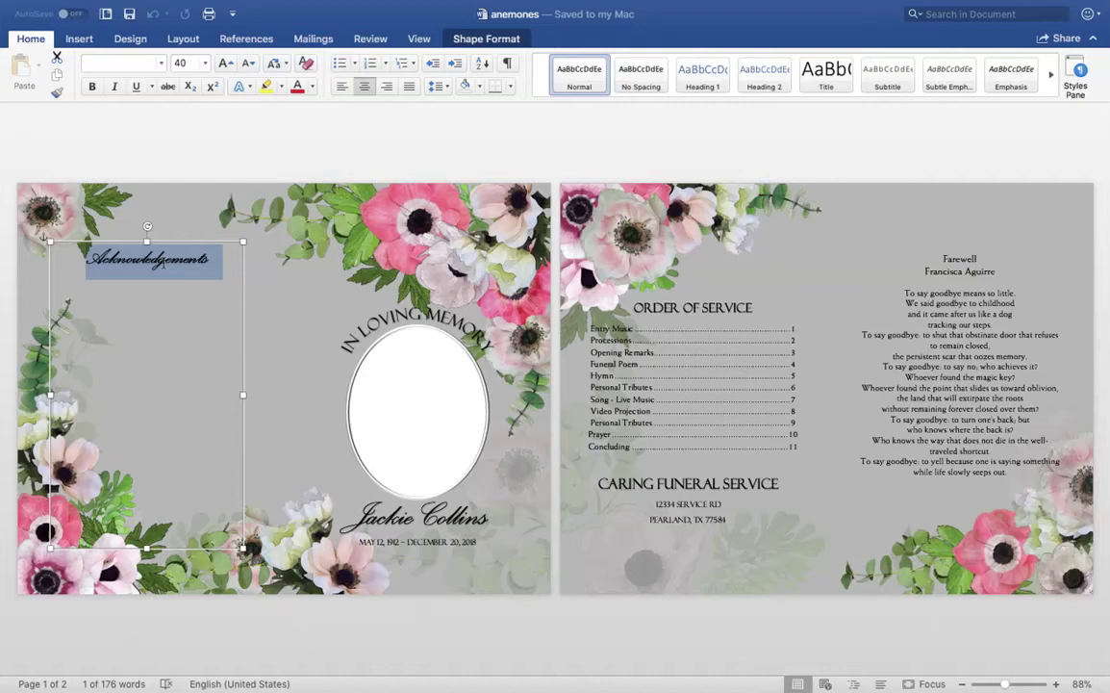
{"action": "left_click", "coordinate": [162, 65]}
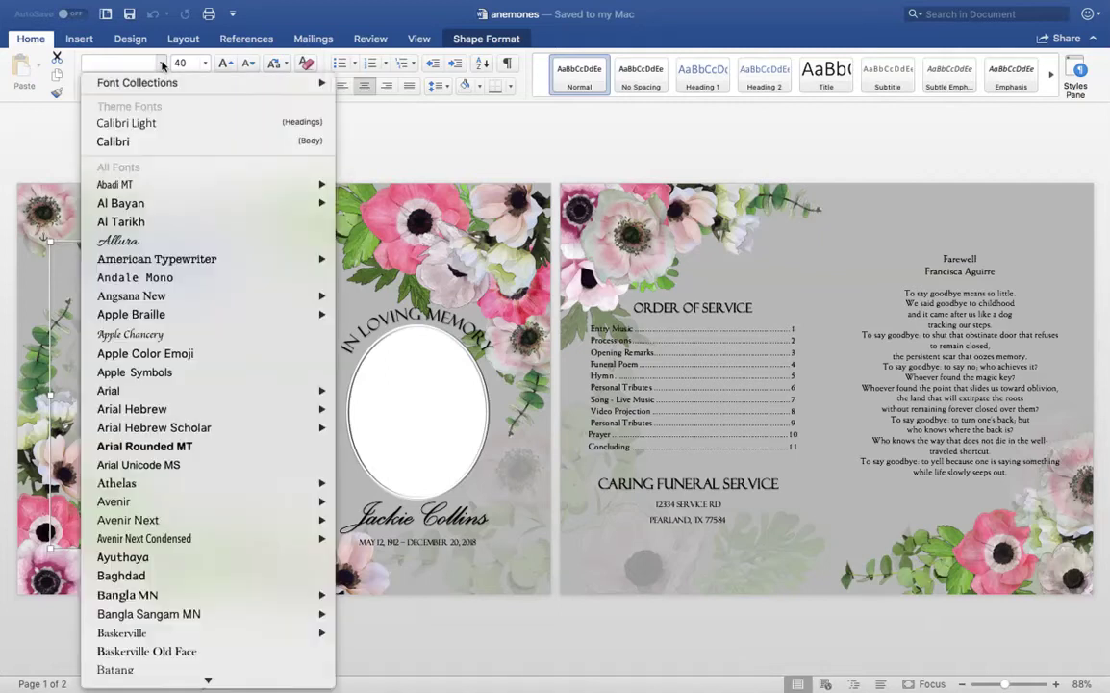
{"action": "left_click", "coordinate": [132, 243]}
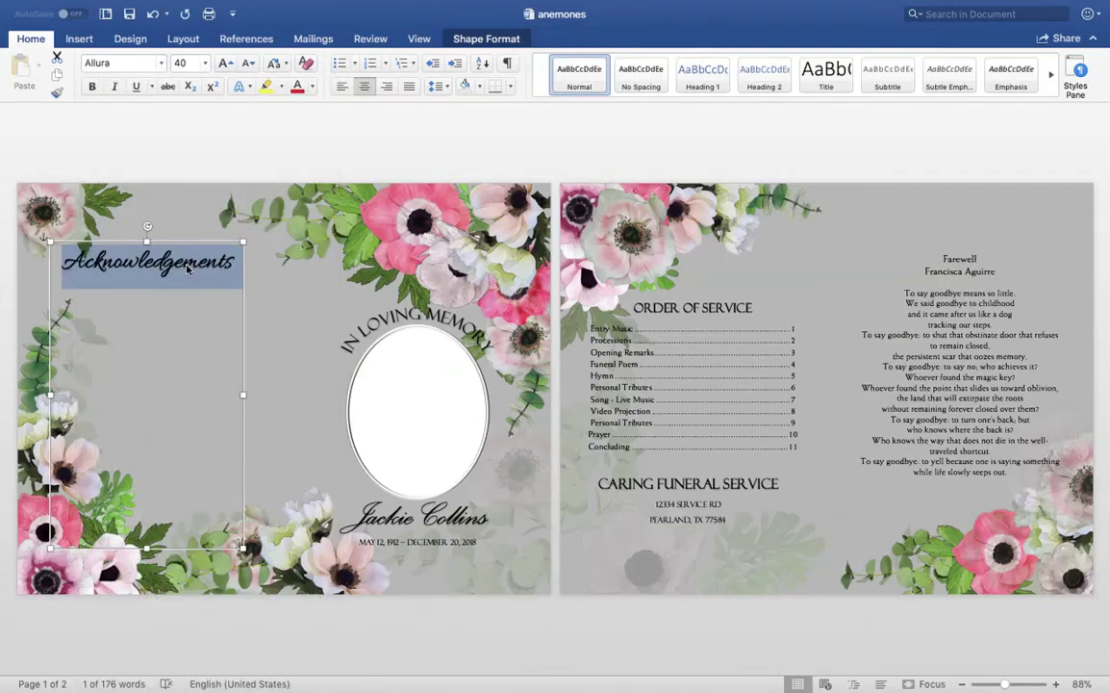
{"action": "left_click", "coordinate": [204, 62]}
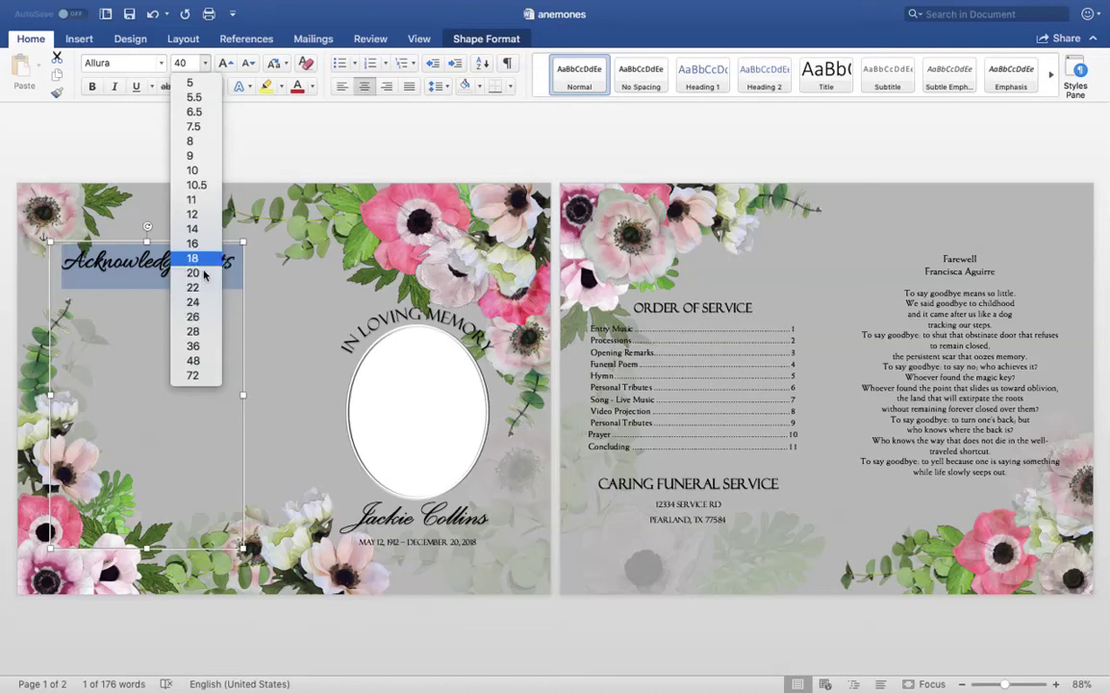
{"action": "left_click", "coordinate": [198, 330]}
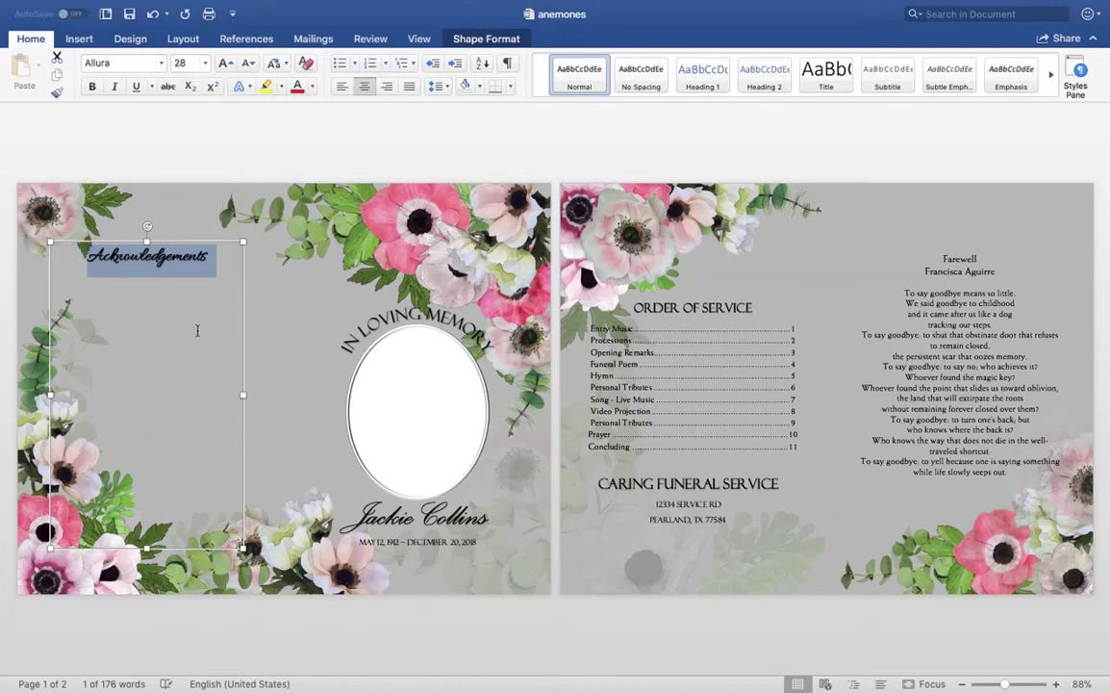
{"action": "mouse_move", "coordinate": [221, 242]}
{"action": "left_mouse_down"}
{"action": "mouse_move", "coordinate": [201, 216]}
{"action": "mouse_move", "coordinate": [217, 209]}
{"action": "mouse_move", "coordinate": [197, 219]}
{"action": "mouse_move", "coordinate": [232, 232]}
{"action": "left_mouse_up"}
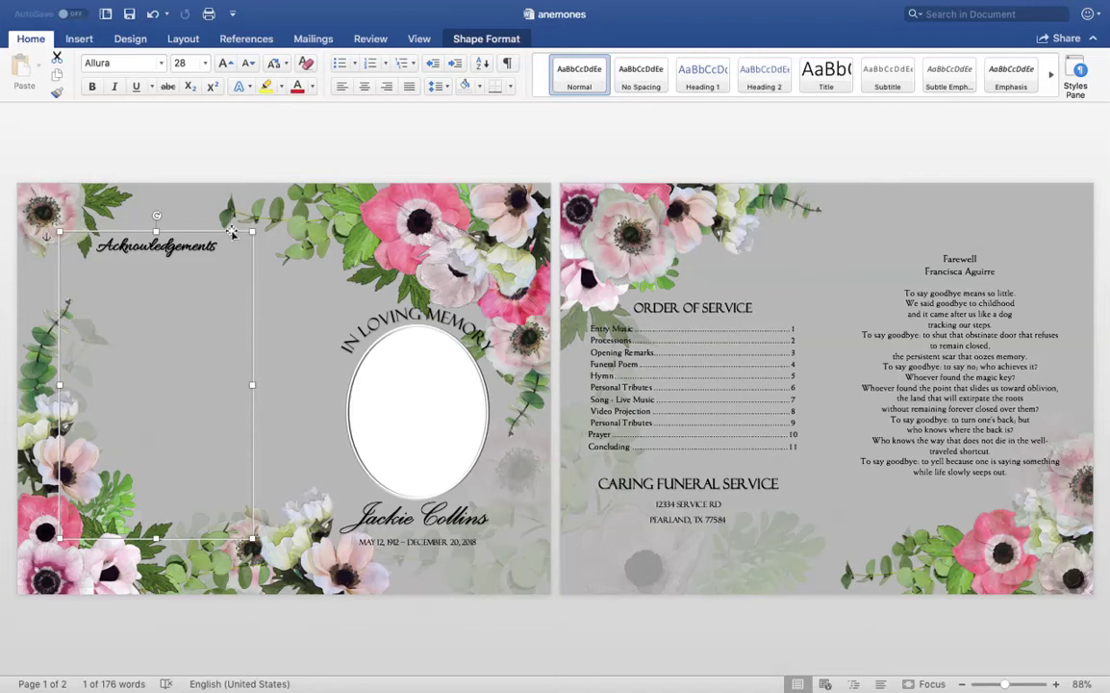
{"action": "left_click", "coordinate": [289, 224]}
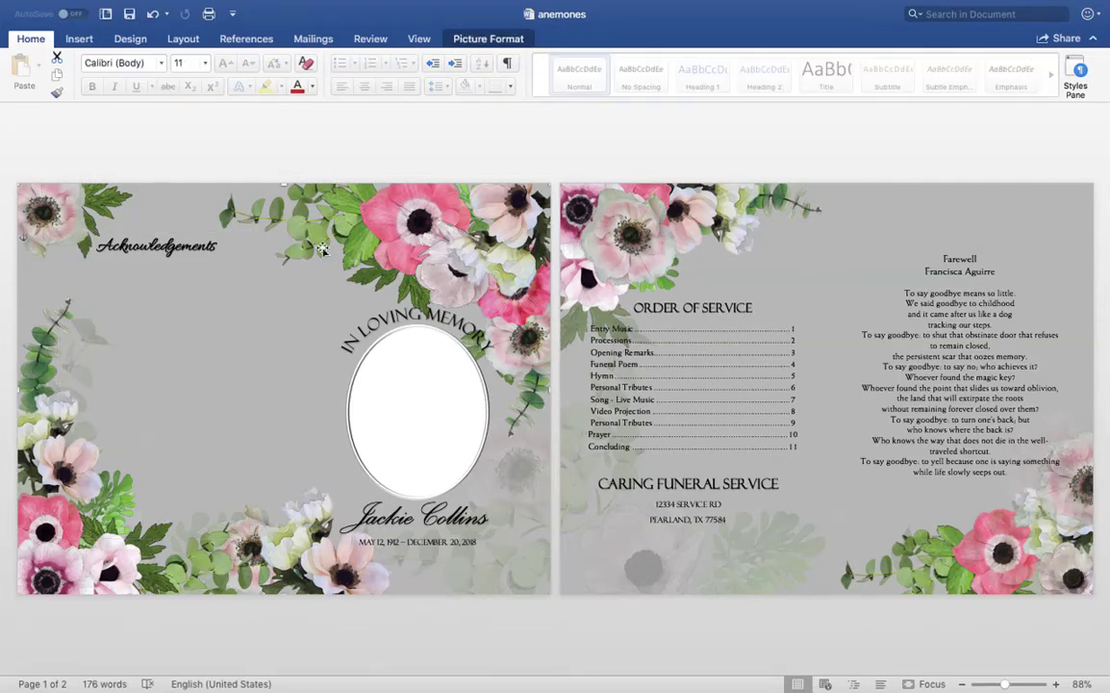
Replace the curved front-cover title "IN LOVING MEMORY" with "CELEBRATION OF LIFE"
{"action": "left_click", "coordinate": [410, 313]}
{"action": "left_click", "coordinate": [410, 313]}
{"action": "left_click_drag", "start_coordinate": [471, 320], "coordinate": [471, 354]}
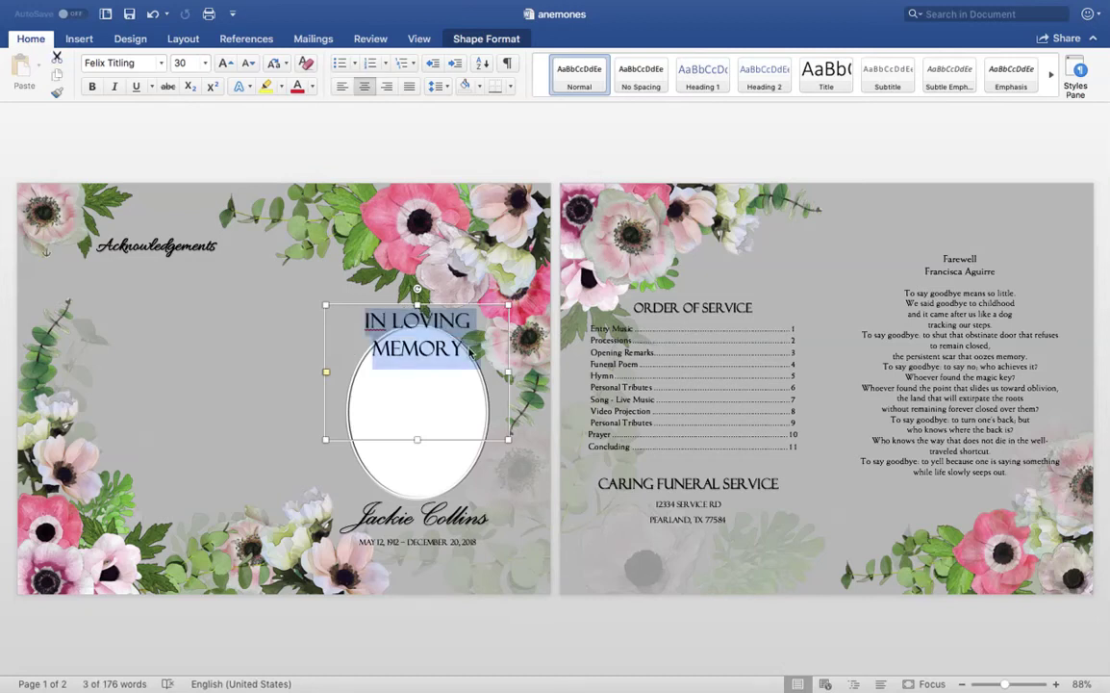
{"action": "key", "text": "BackSpace"}
{"action": "type", "text": "CELEB"}
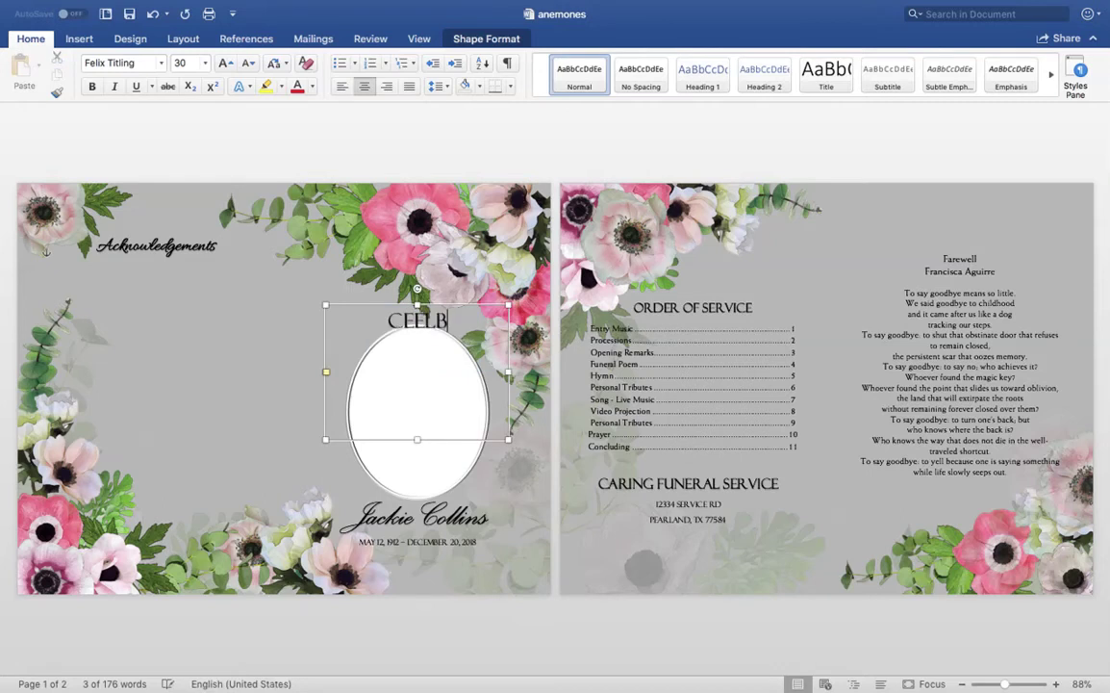
{"action": "key", "text": "BackSpace"}
{"action": "type", "text": "EB"}
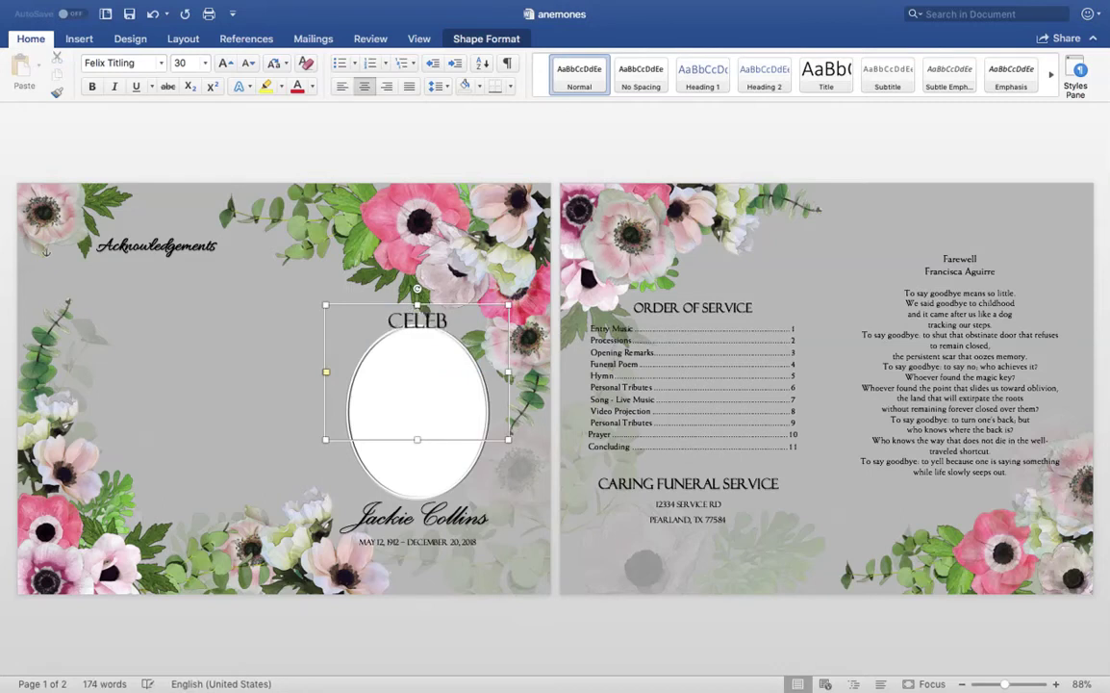
{"action": "type", "text": "RATION"}
{"action": "key", "text": "BackSpace"}
{"action": "key", "text": "BackSpace"}
{"action": "key", "text": "BackSpace"}
{"action": "key", "text": "BackSpace"}
{"action": "type", "text": "TION"}
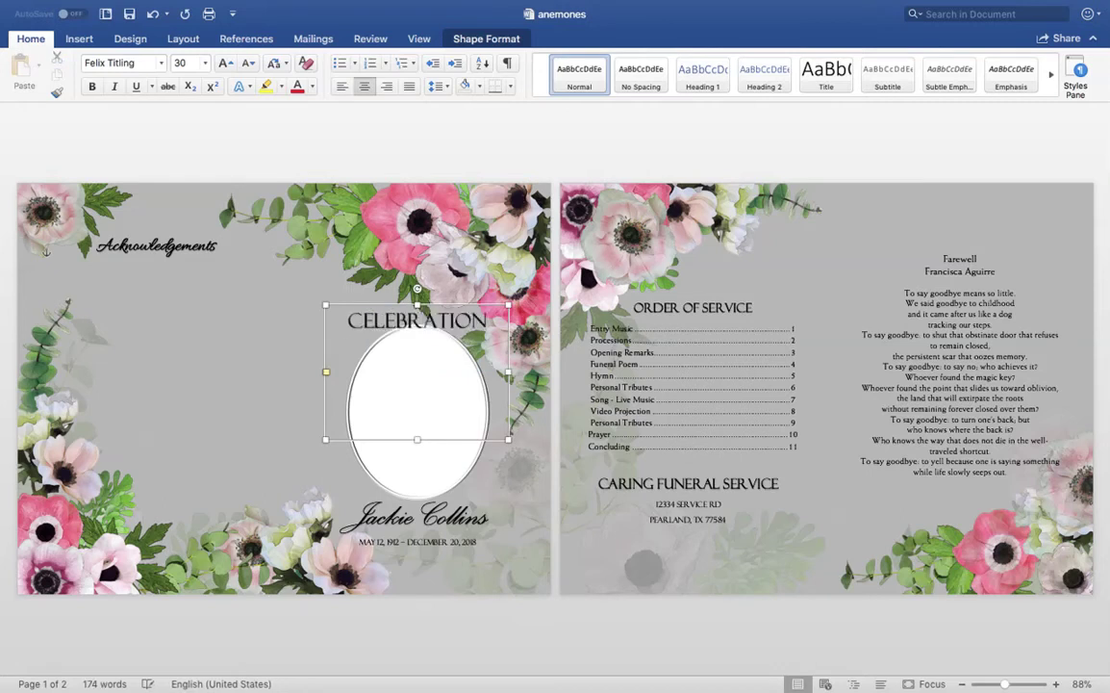
{"action": "type", "text": " OF LIFE"}
{"action": "left_click", "coordinate": [444, 252]}
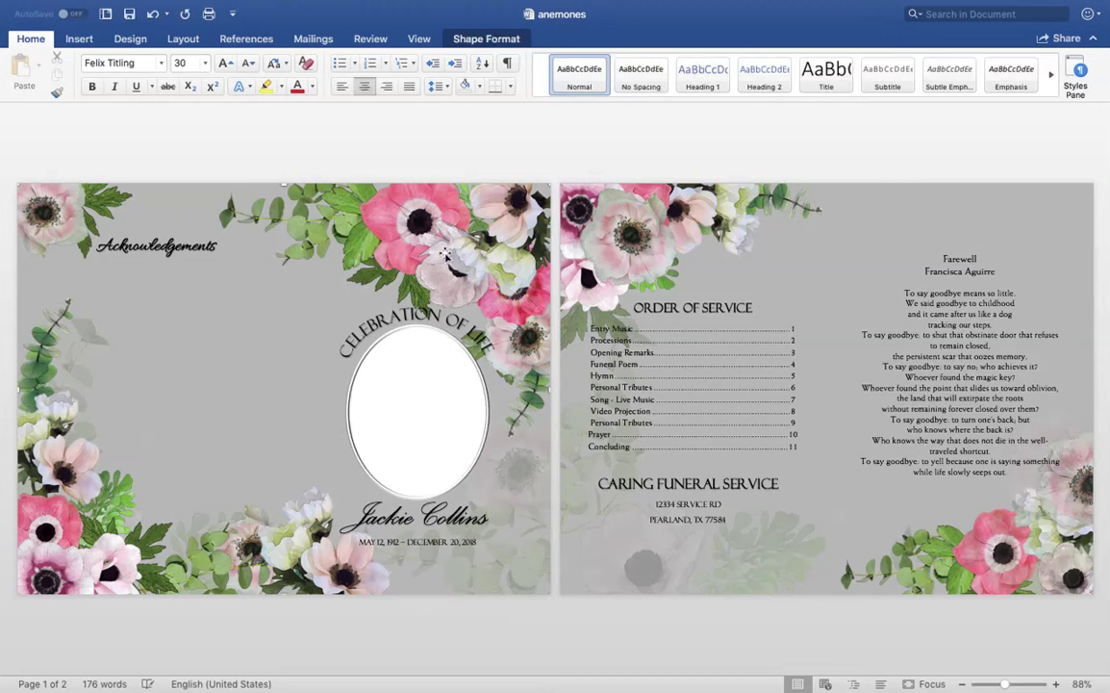
Enlarge the curved title's text box slightly upward and to the right so its arc clears the oval frame
{"action": "left_click", "coordinate": [433, 319]}
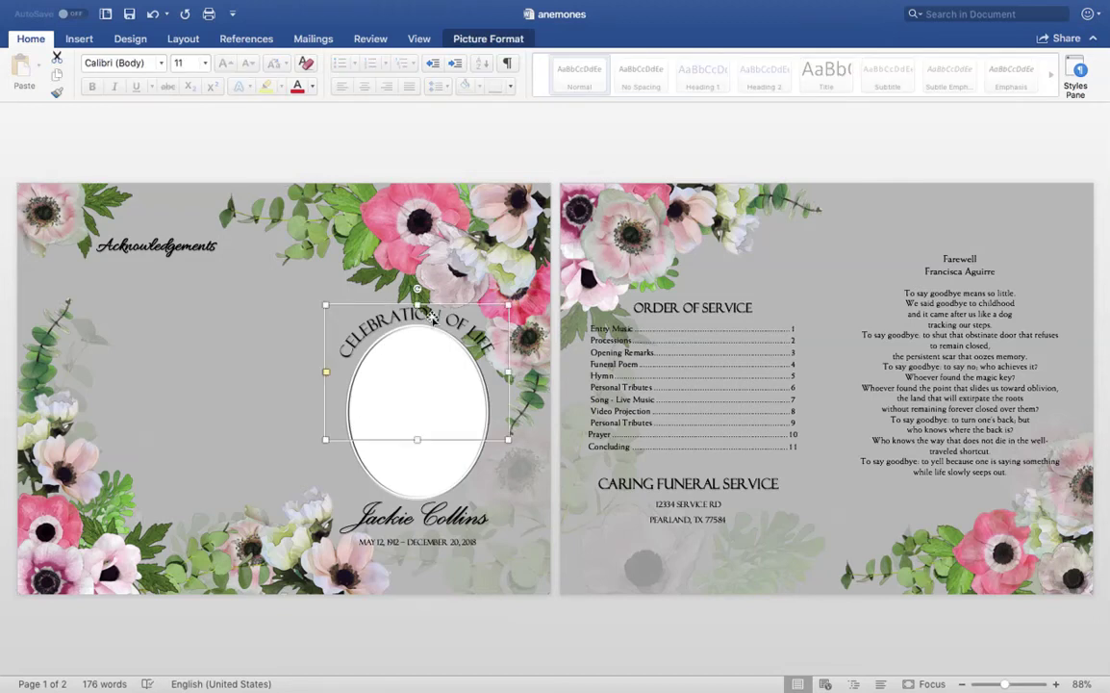
{"action": "left_click", "coordinate": [426, 426]}
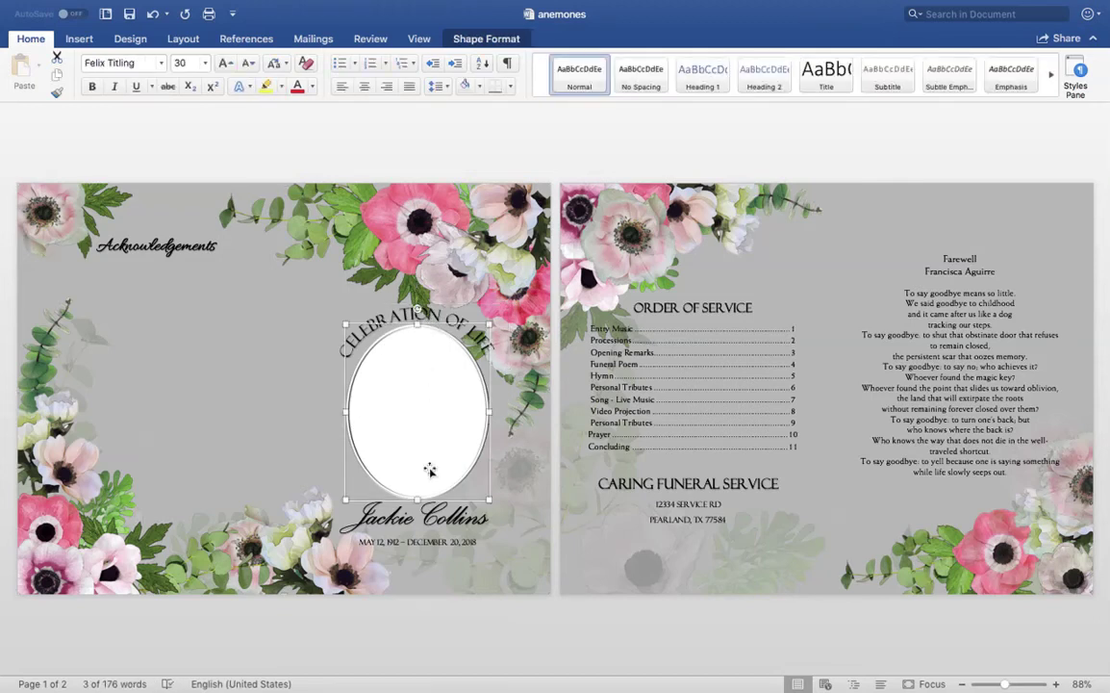
{"action": "left_click", "coordinate": [445, 306]}
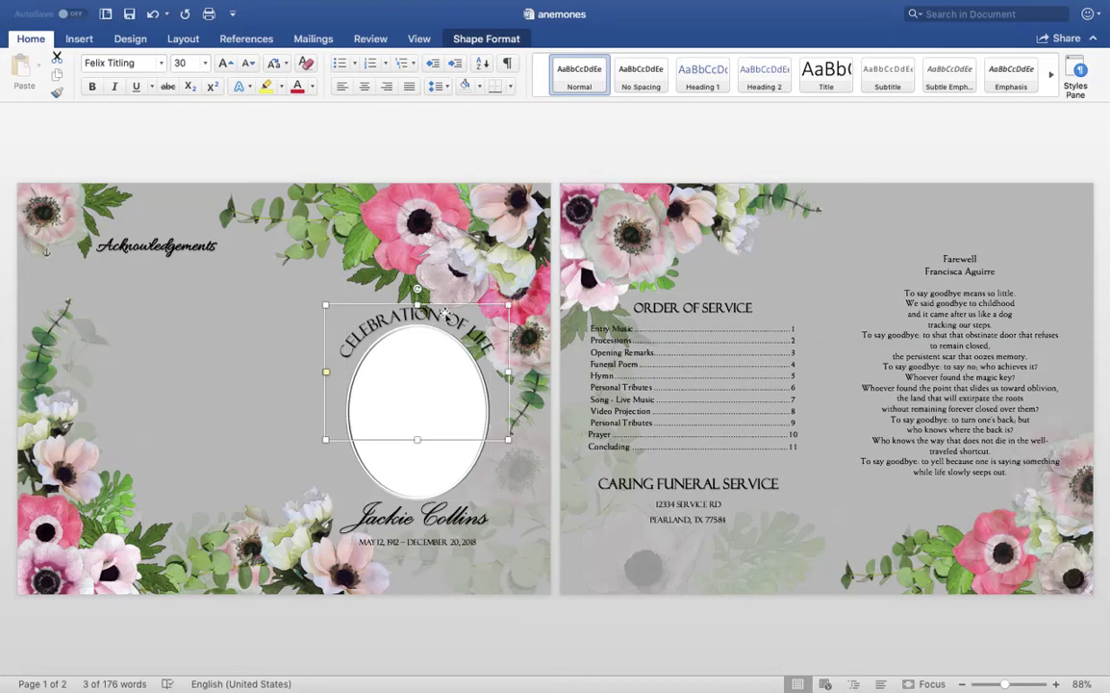
{"action": "mouse_move", "coordinate": [419, 304]}
{"action": "left_mouse_down"}
{"action": "mouse_move", "coordinate": [420, 258]}
{"action": "mouse_move", "coordinate": [425, 292]}
{"action": "left_mouse_up"}
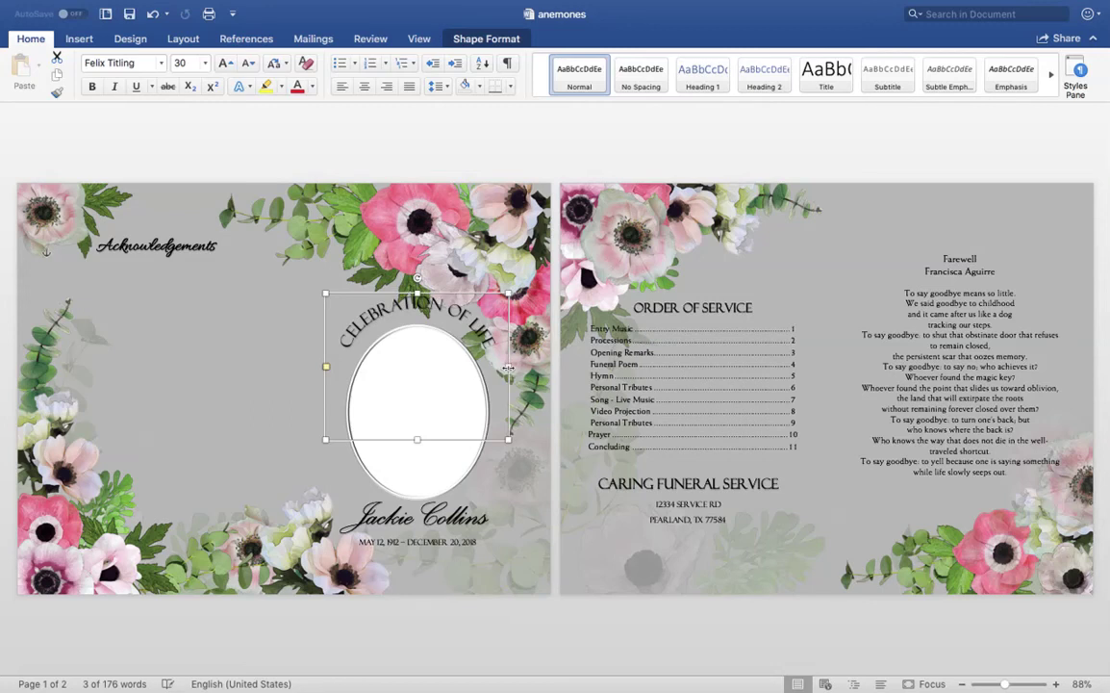
{"action": "mouse_move", "coordinate": [506, 368]}
{"action": "left_mouse_down"}
{"action": "mouse_move", "coordinate": [528, 366]}
{"action": "mouse_move", "coordinate": [512, 368]}
{"action": "left_mouse_up"}
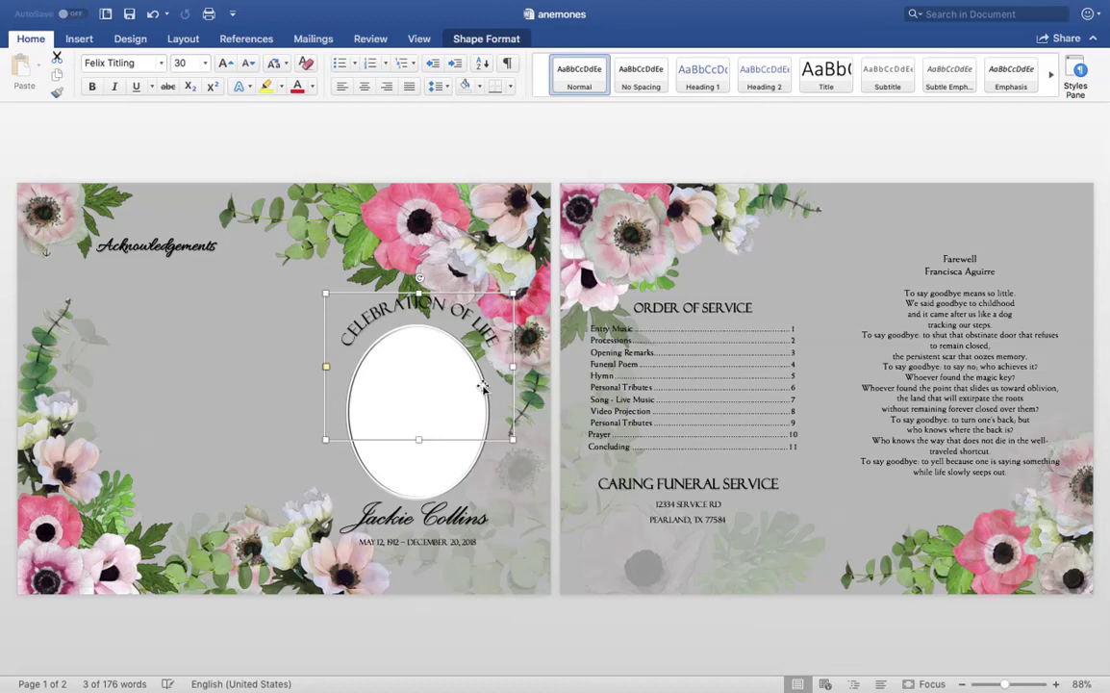
Browse for a picture to fill the white oval on the front cover, and cancel without inserting one
{"action": "left_click", "coordinate": [435, 463]}
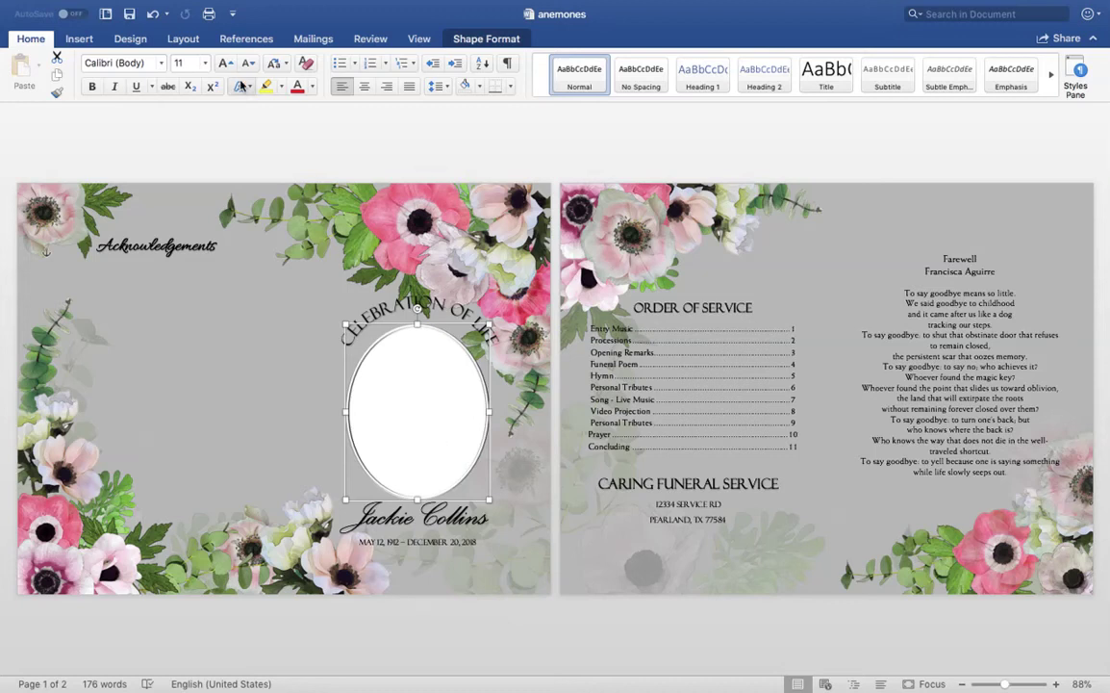
{"action": "left_click", "coordinate": [489, 41]}
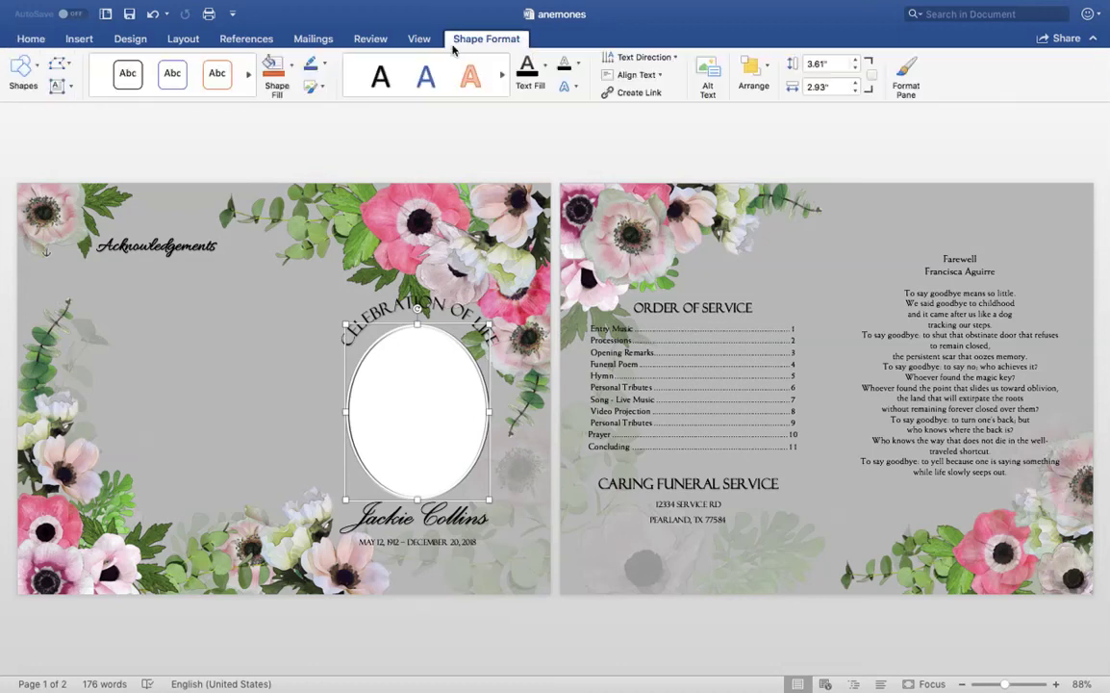
{"action": "left_click", "coordinate": [292, 73]}
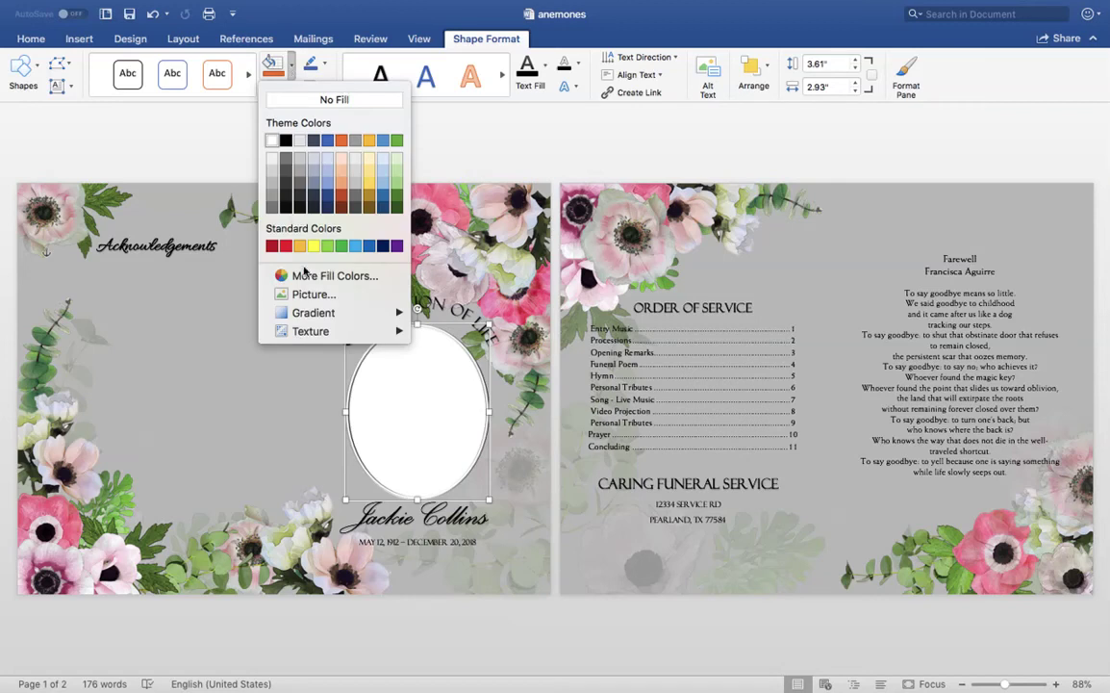
{"action": "left_click", "coordinate": [309, 299]}
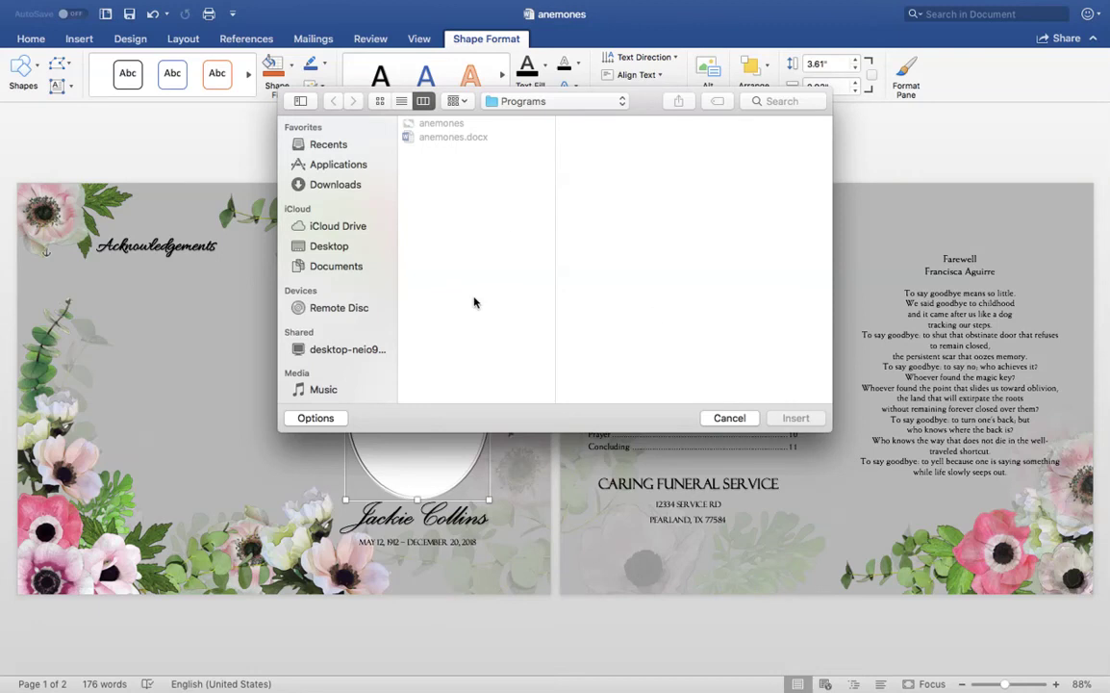
{"action": "left_click", "coordinate": [729, 418]}
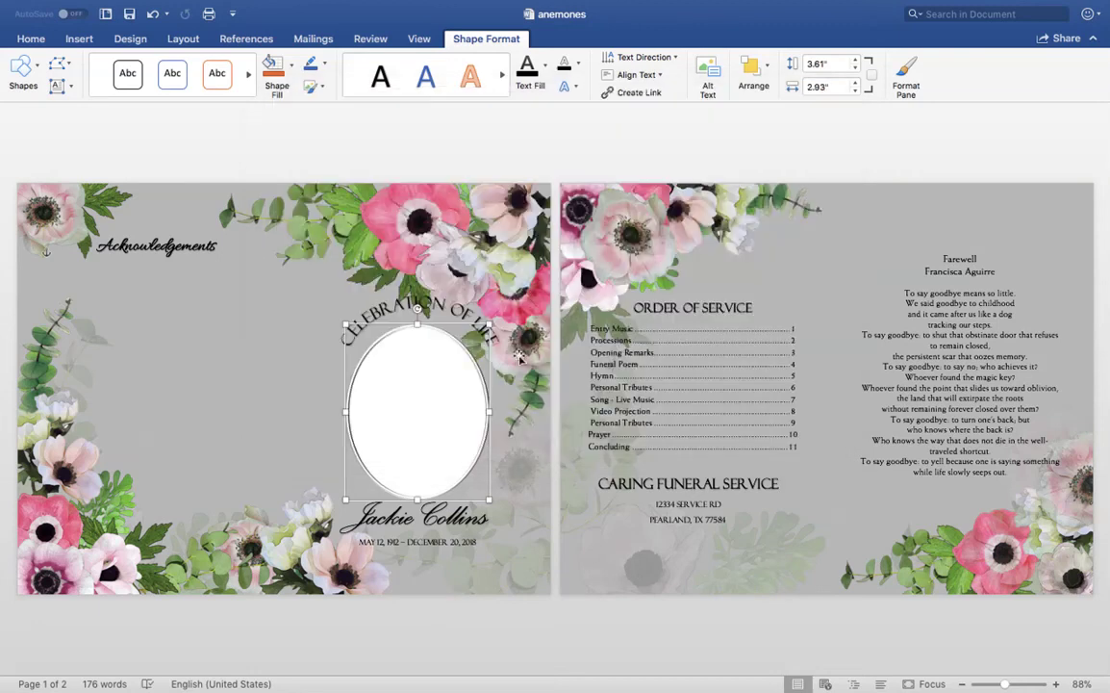
Review the shape fill options for the white oval photo frame, including the picture fill
{"action": "left_click", "coordinate": [292, 68]}
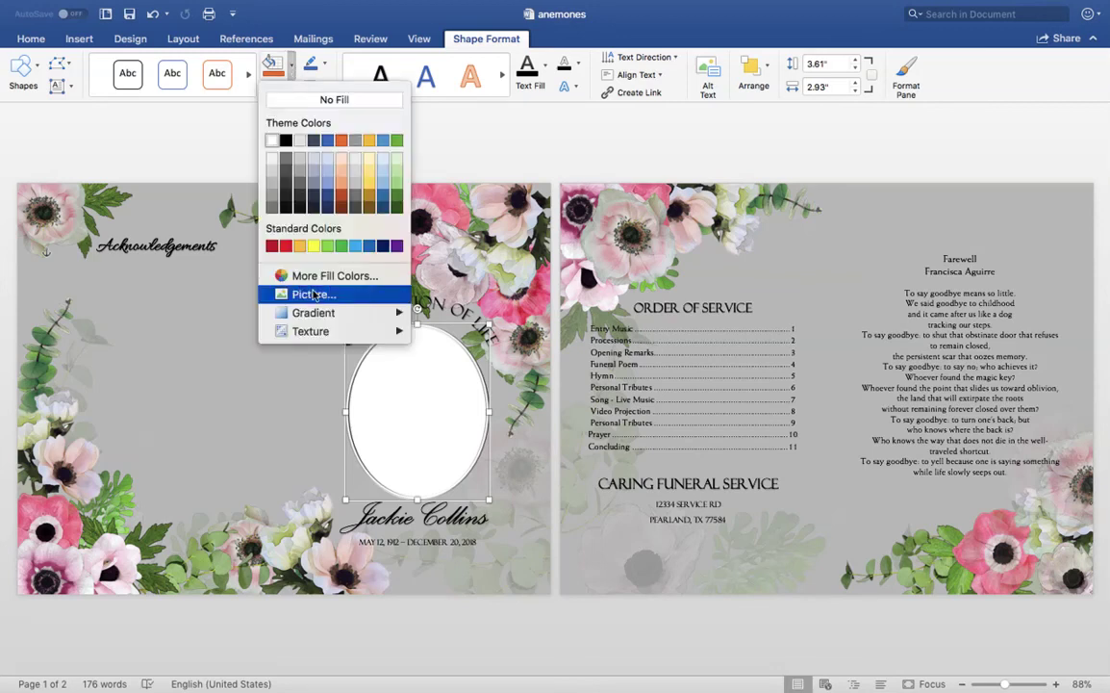
{"action": "left_click", "coordinate": [433, 394]}
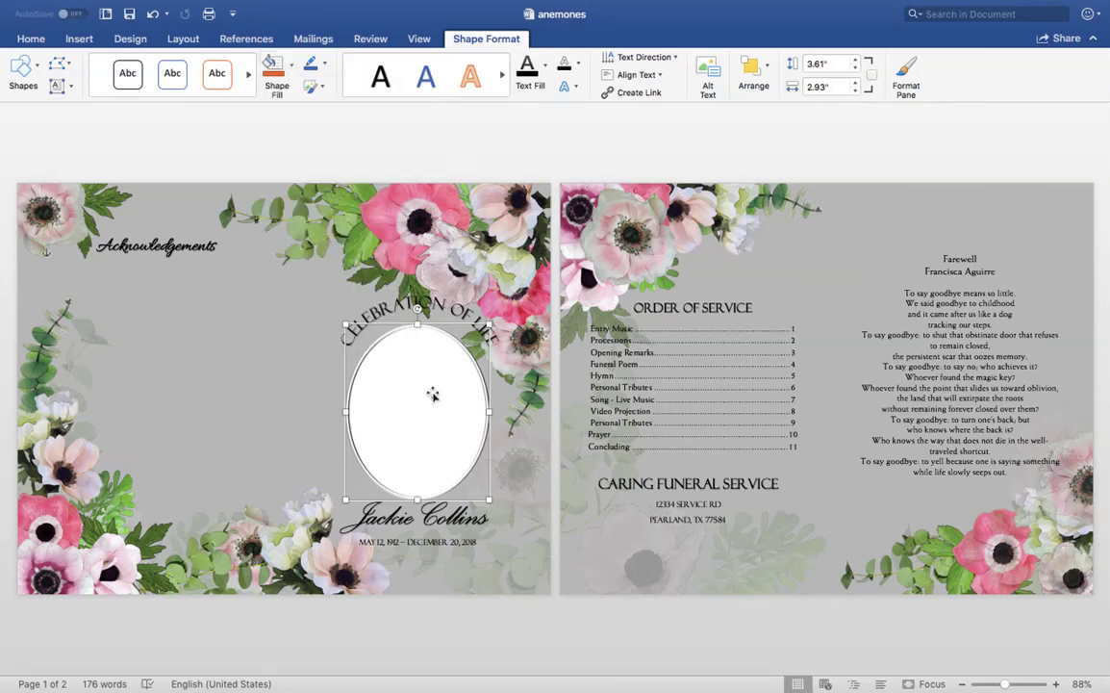
{"action": "left_click", "coordinate": [433, 385]}
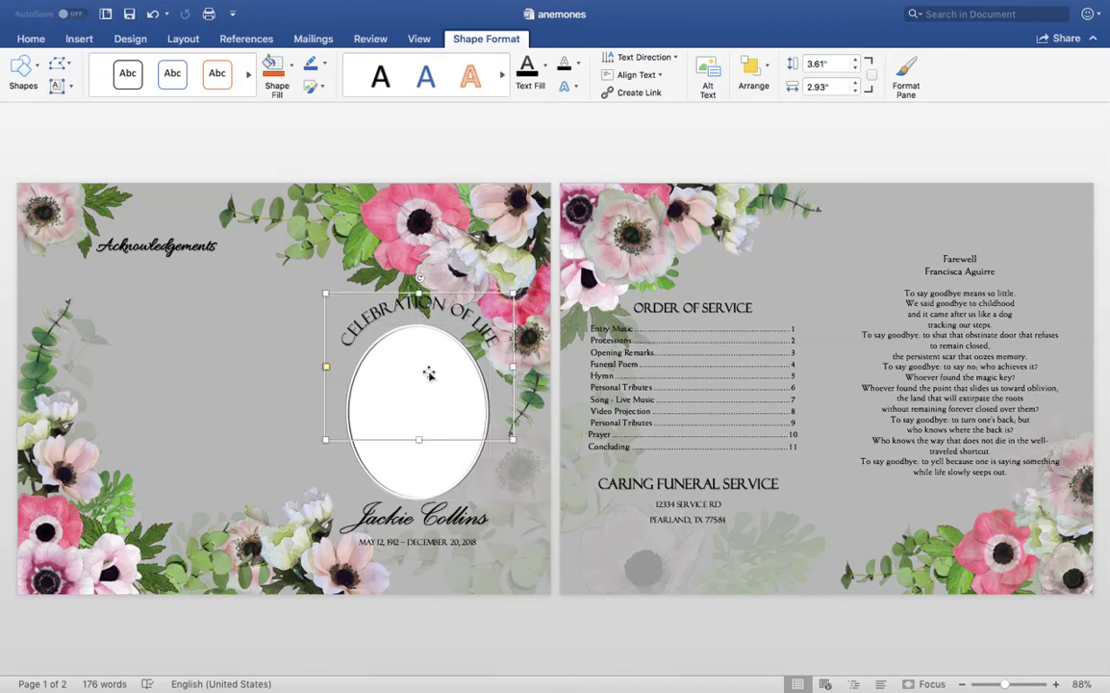
{"action": "left_click", "coordinate": [375, 422]}
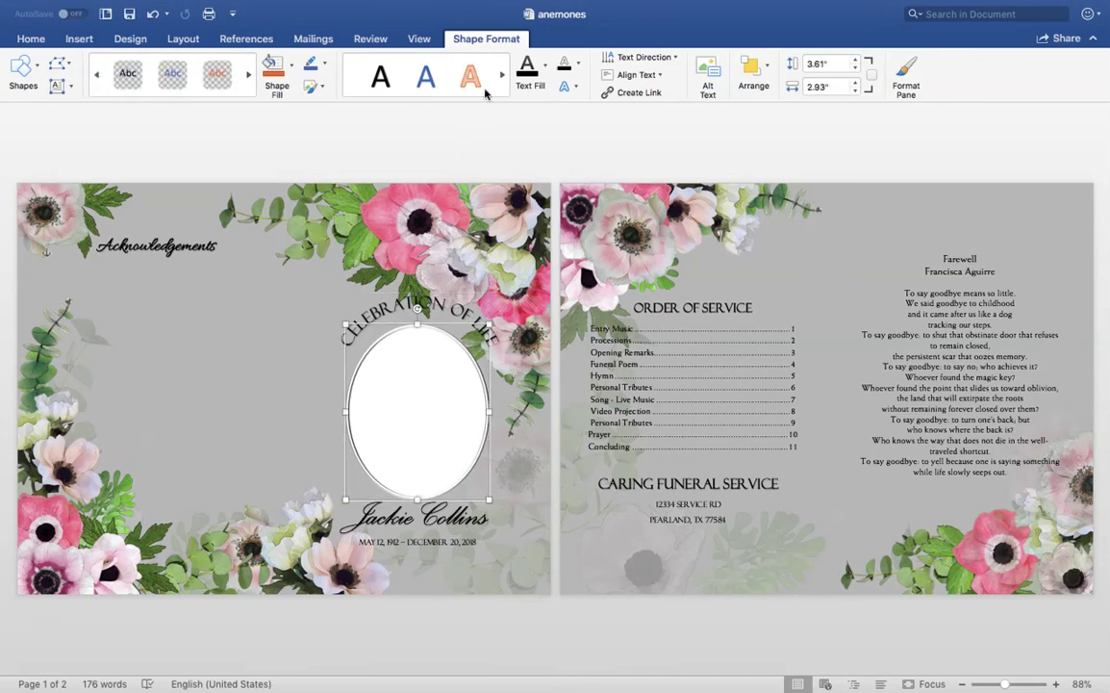
{"action": "left_click", "coordinate": [497, 44]}
{"action": "left_click", "coordinate": [496, 43]}
{"action": "left_click", "coordinate": [293, 67]}
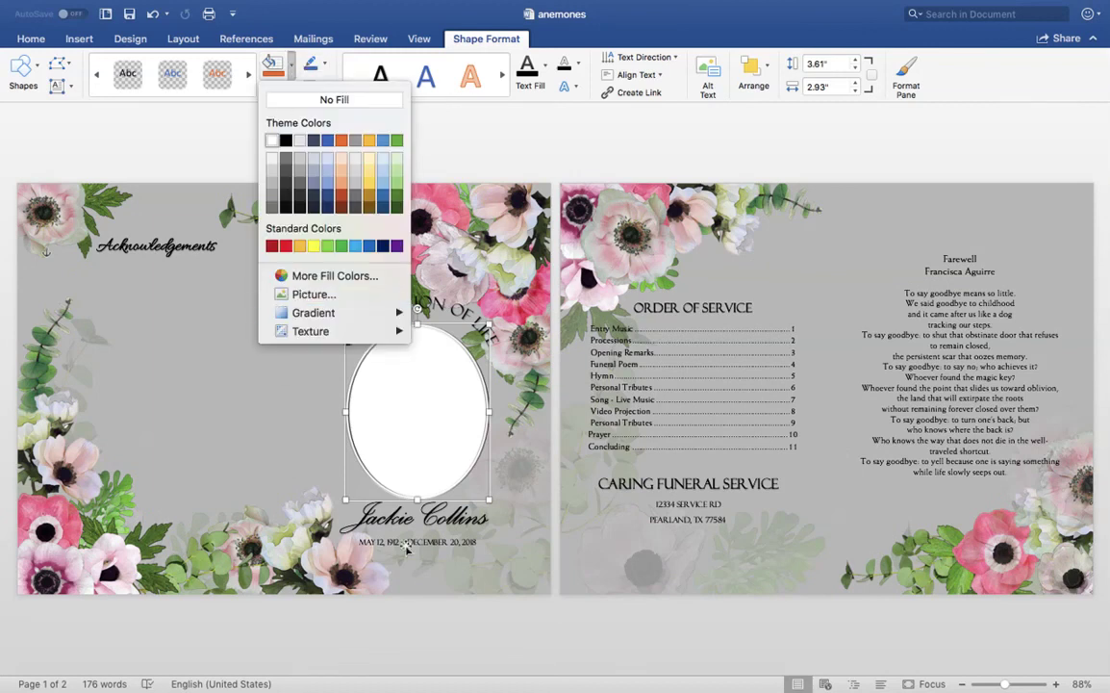
Select the full name line under the oval frame, and the line of dates beneath it
{"action": "left_click", "coordinate": [374, 484]}
{"action": "left_click", "coordinate": [420, 523]}
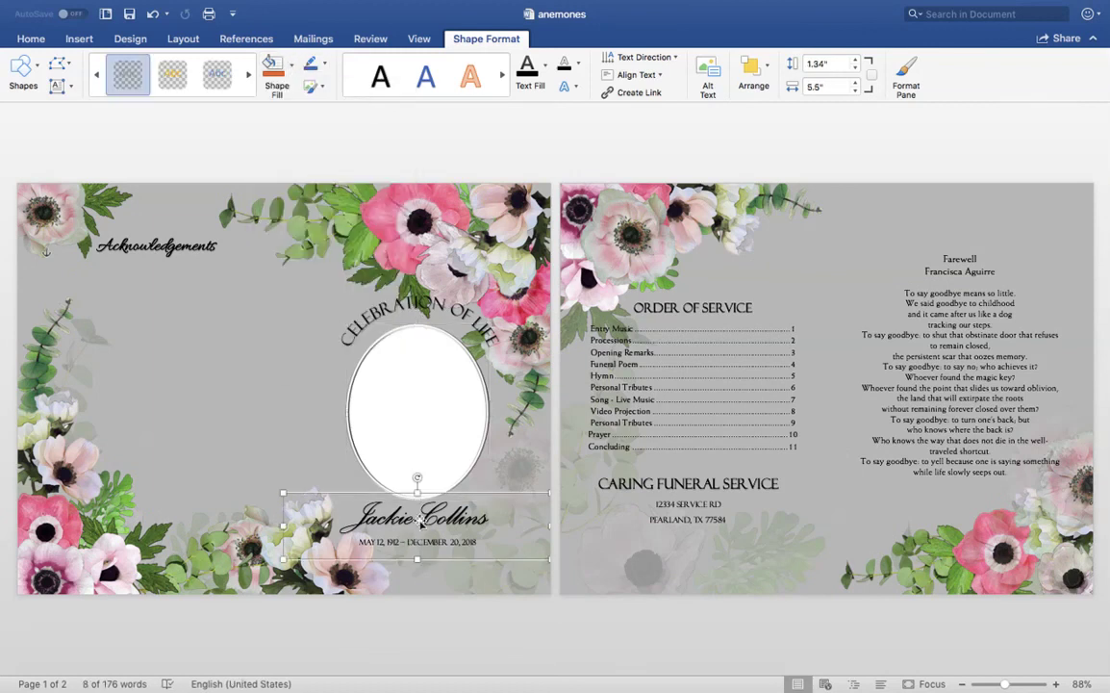
{"action": "double_click", "coordinate": [421, 523]}
{"action": "triple_click", "coordinate": [420, 522]}
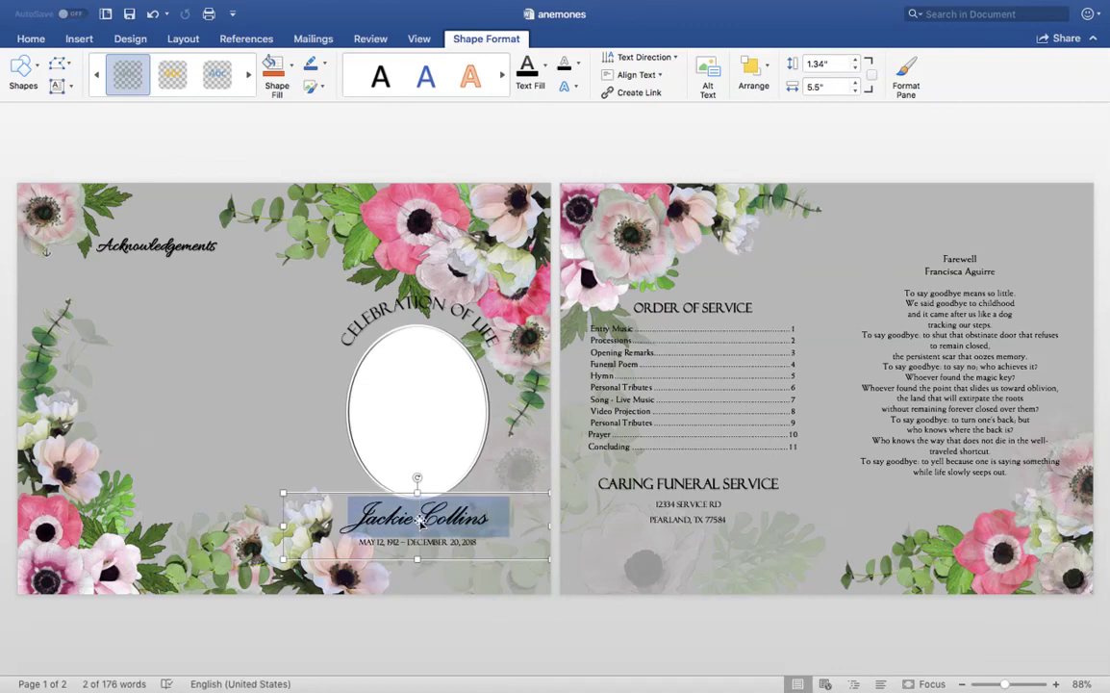
{"action": "left_click", "coordinate": [412, 541]}
{"action": "triple_click", "coordinate": [411, 541]}
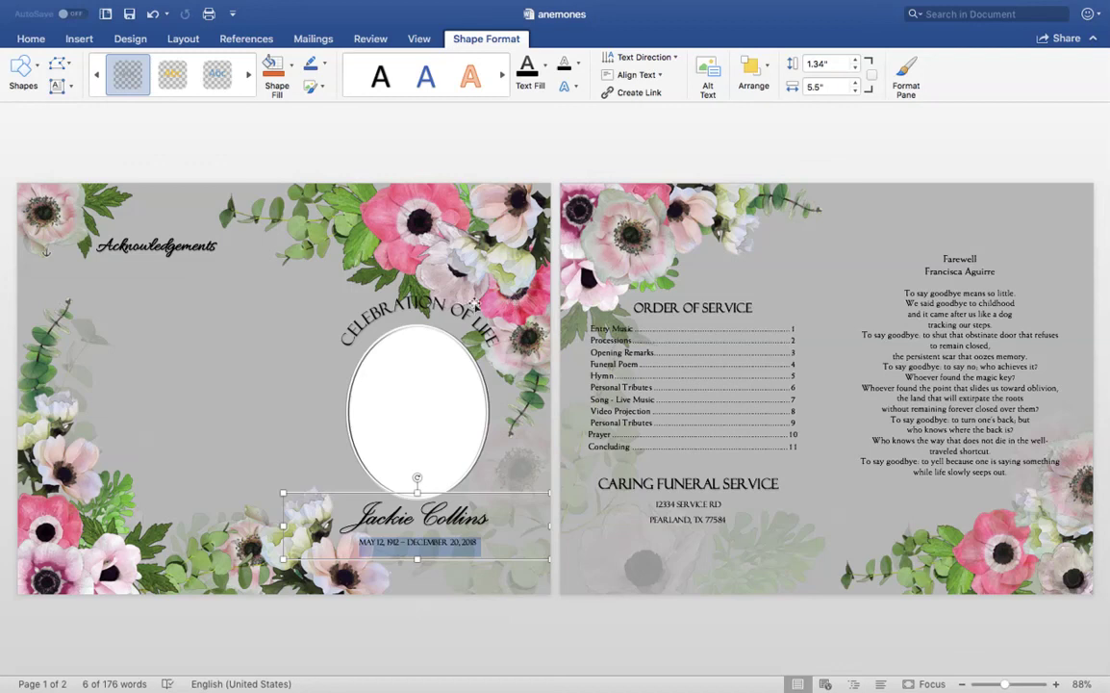
Open the shape formatting options for the Acknowledgements text box, and deselect all objects on the page
{"action": "left_click", "coordinate": [194, 247]}
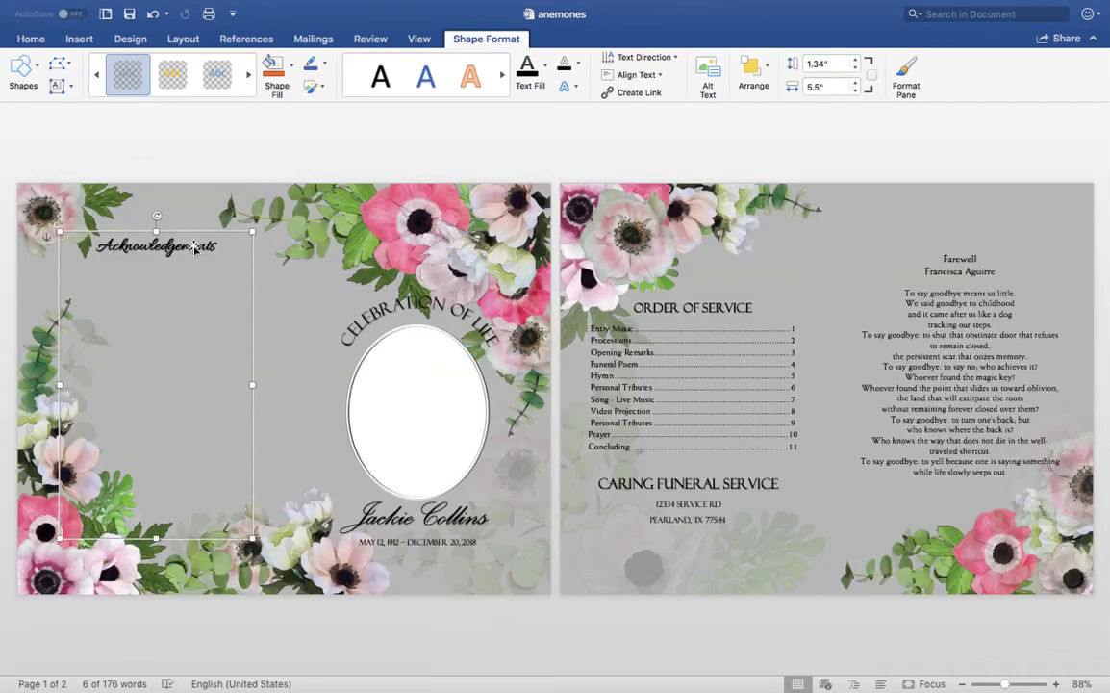
{"action": "double_click", "coordinate": [177, 229]}
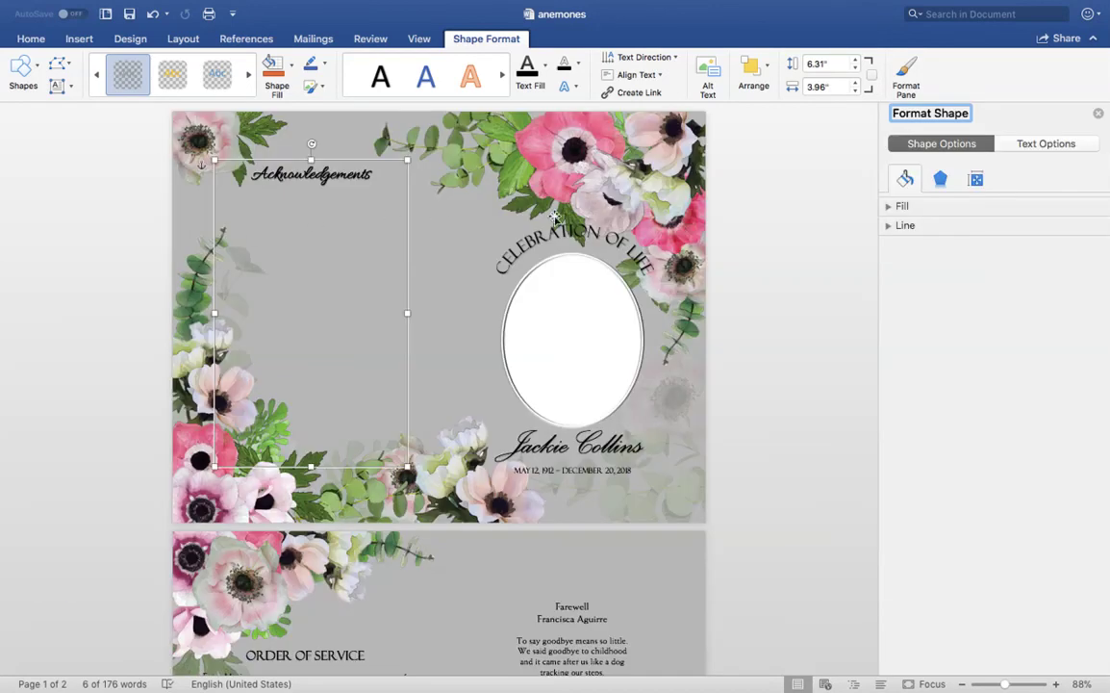
{"action": "left_click", "coordinate": [440, 141]}
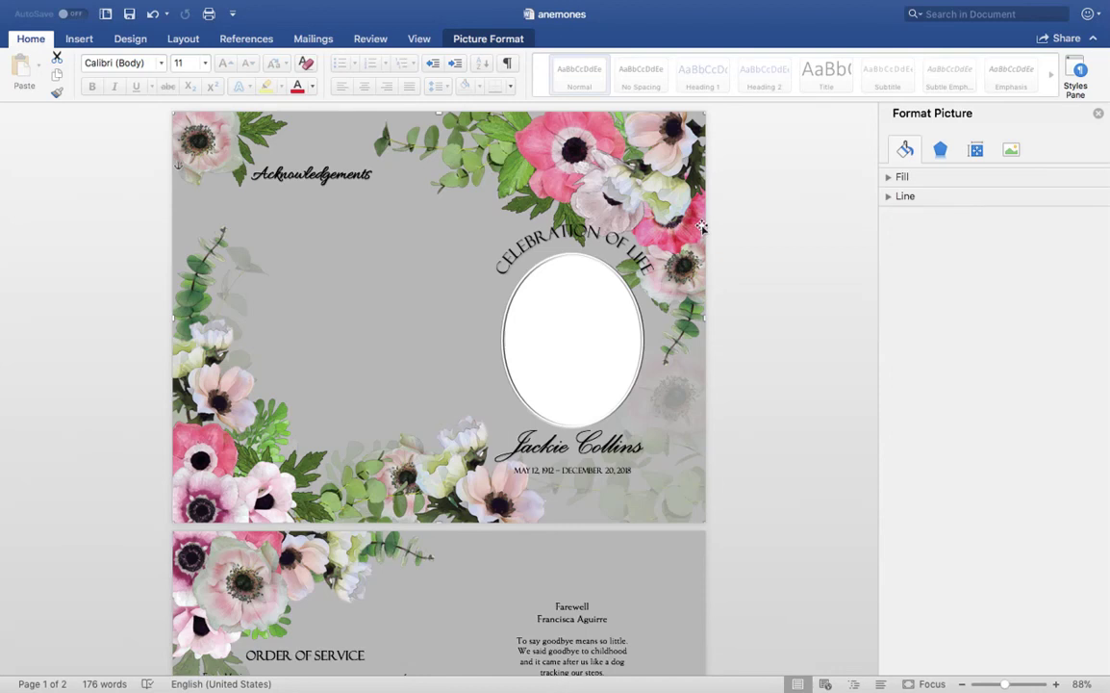
{"action": "left_click", "coordinate": [787, 175]}
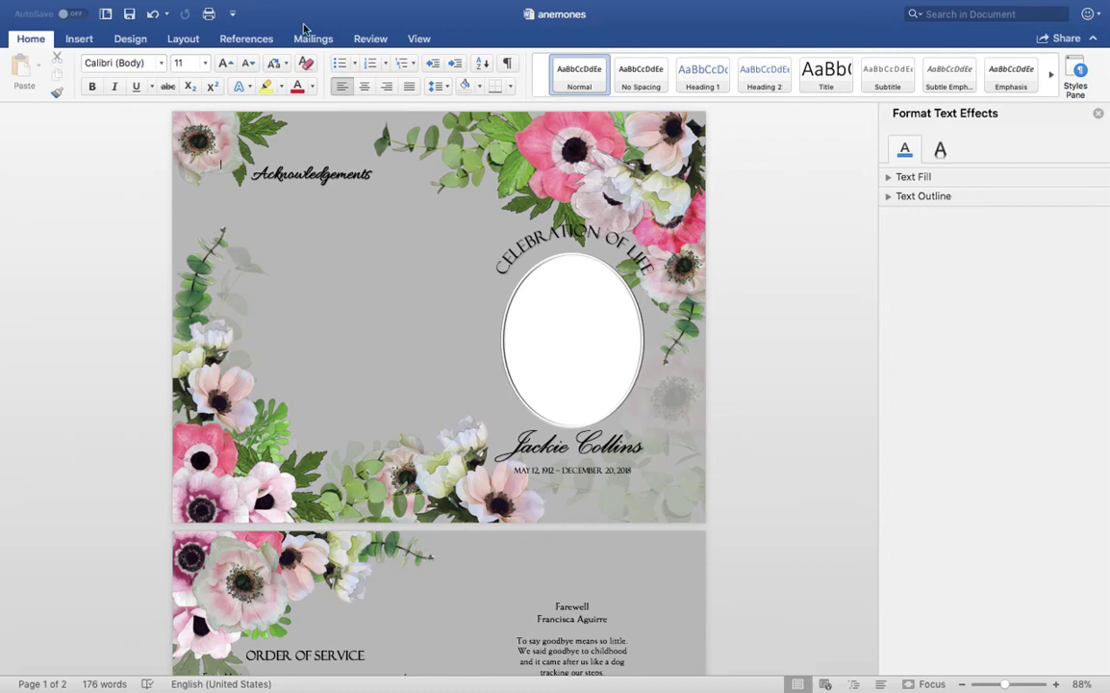
Change the program's page color to a light green theme color
{"action": "left_click", "coordinate": [132, 38]}
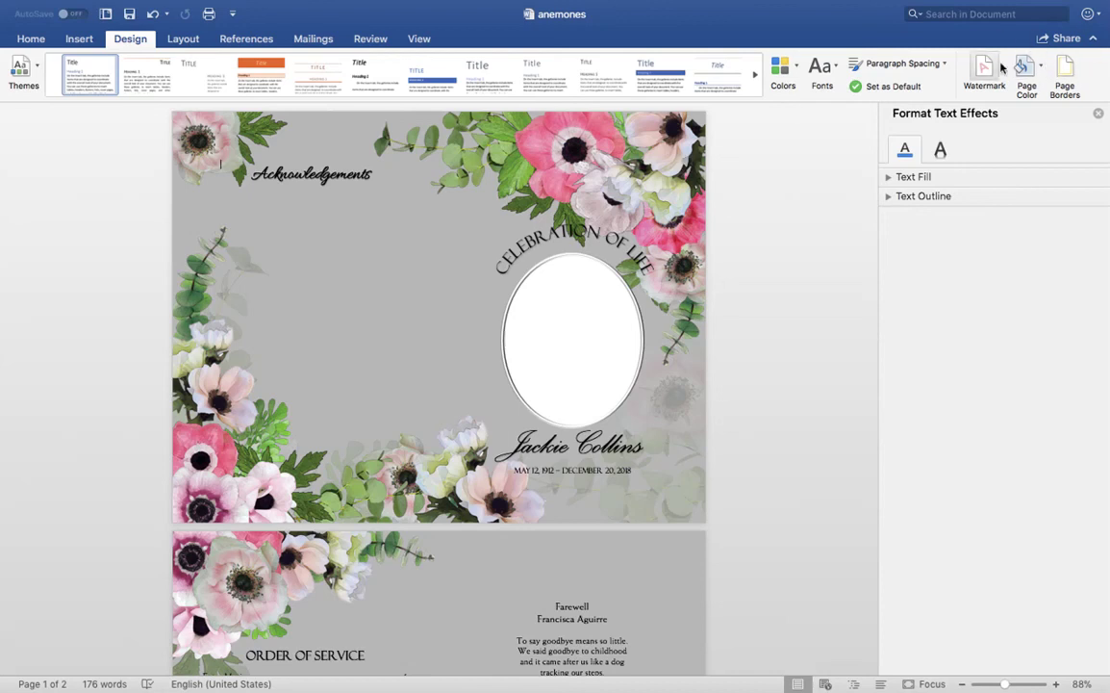
{"action": "left_click", "coordinate": [1041, 69]}
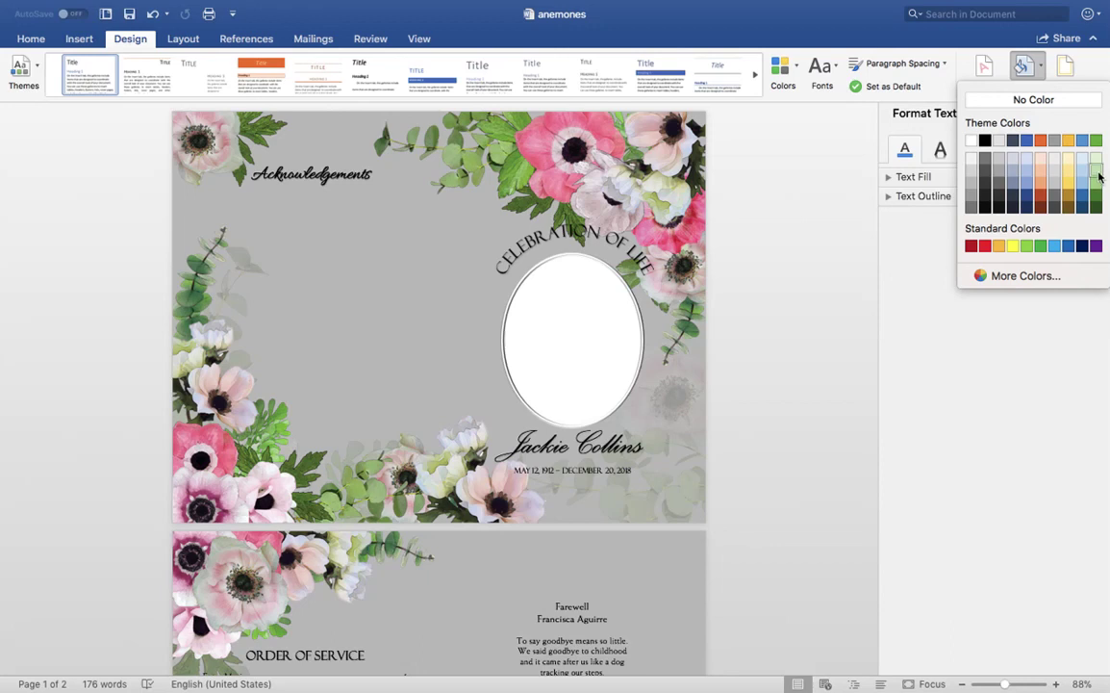
{"action": "left_click", "coordinate": [1097, 172]}
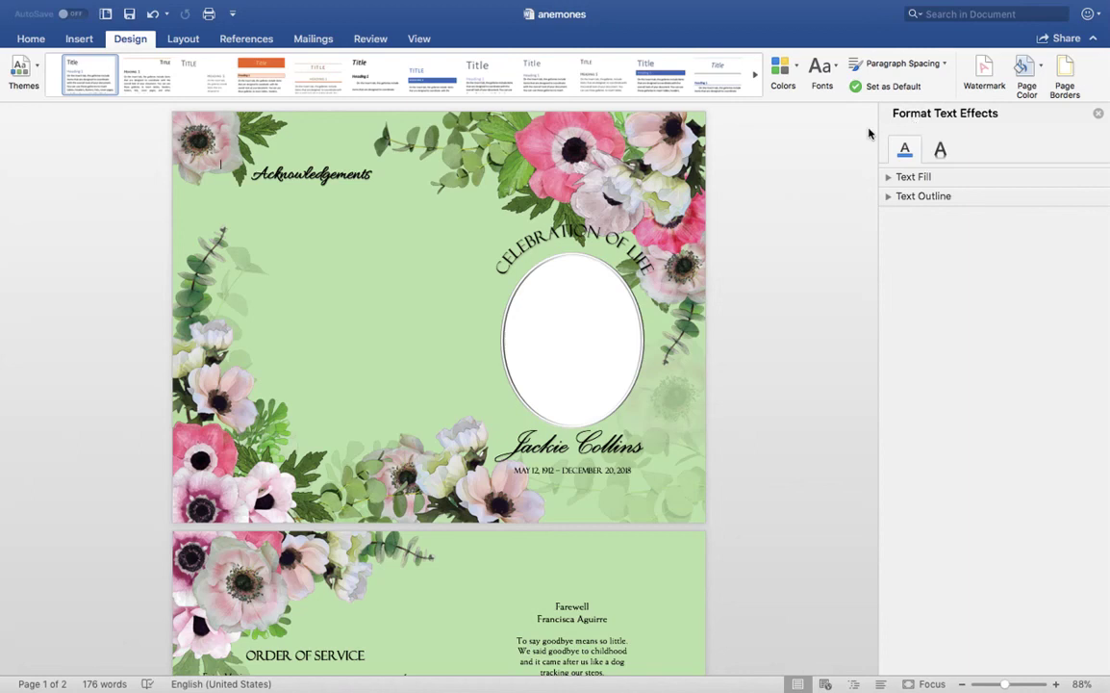
Set the program's page color to white from the theme colors
{"action": "left_click", "coordinate": [1025, 96]}
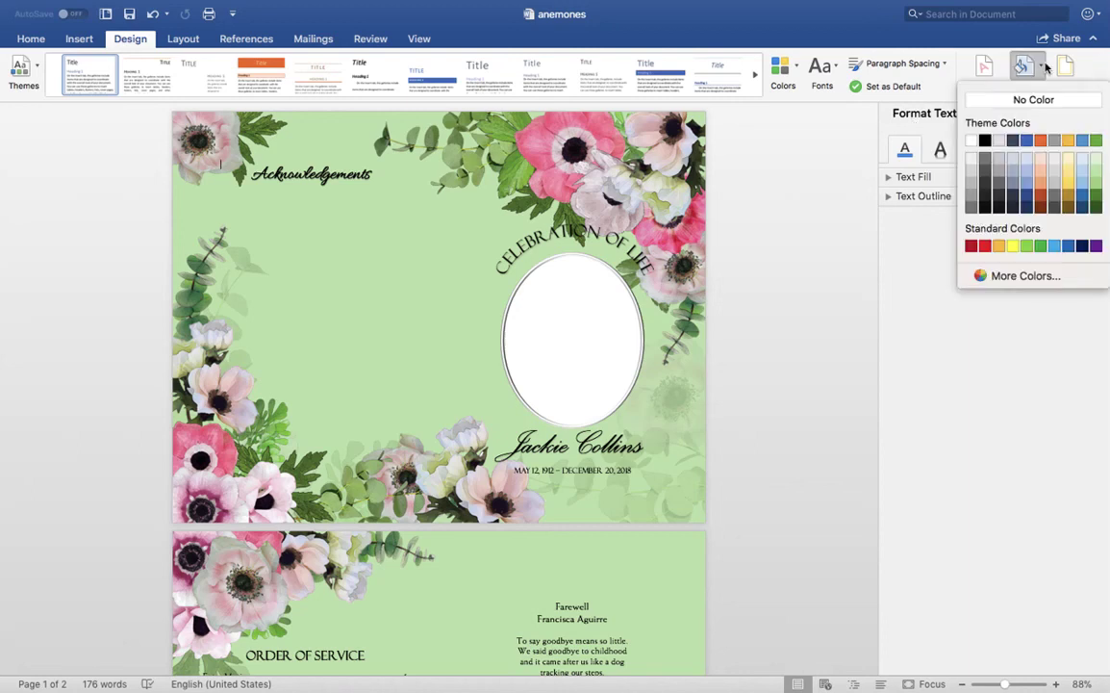
{"action": "left_click", "coordinate": [972, 140]}
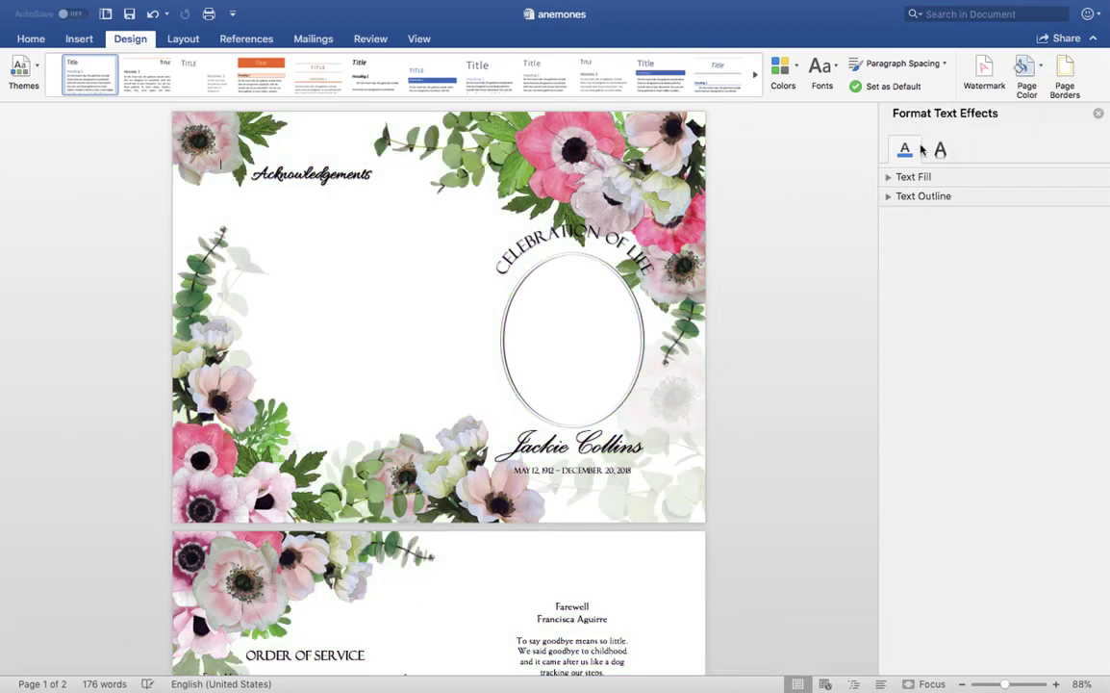